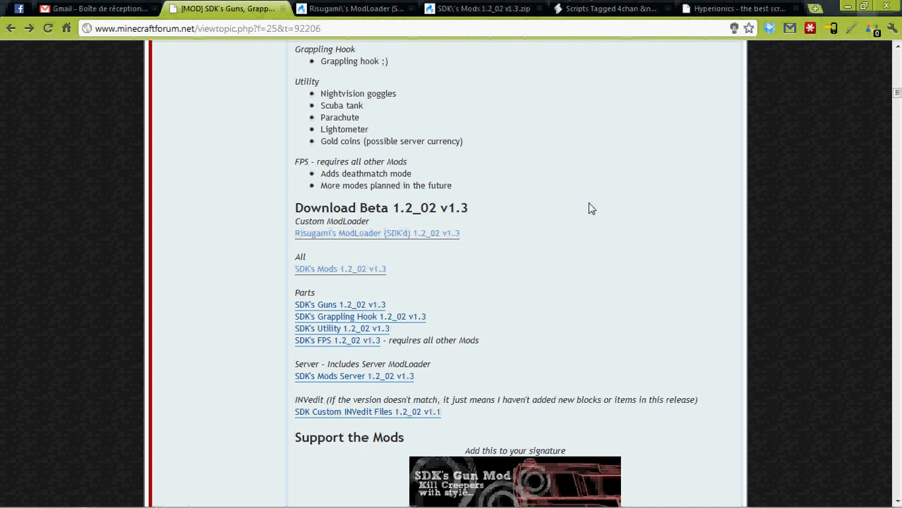
Examine the mod's contents and its Beta 1.2_02 v1.3 download links, including the ModLoader and SDK's Mods MediaFire pages
scroll(591, 208, "down", 4)
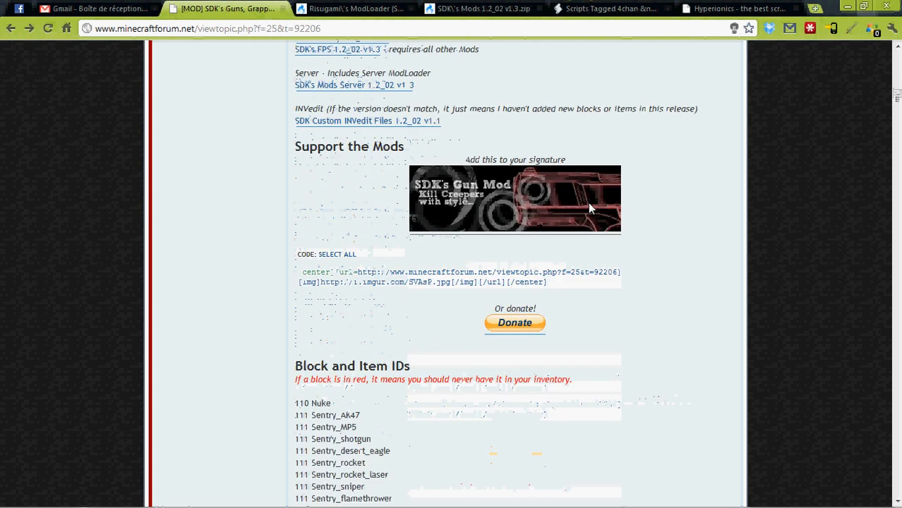
scroll(591, 208, "up", 2)
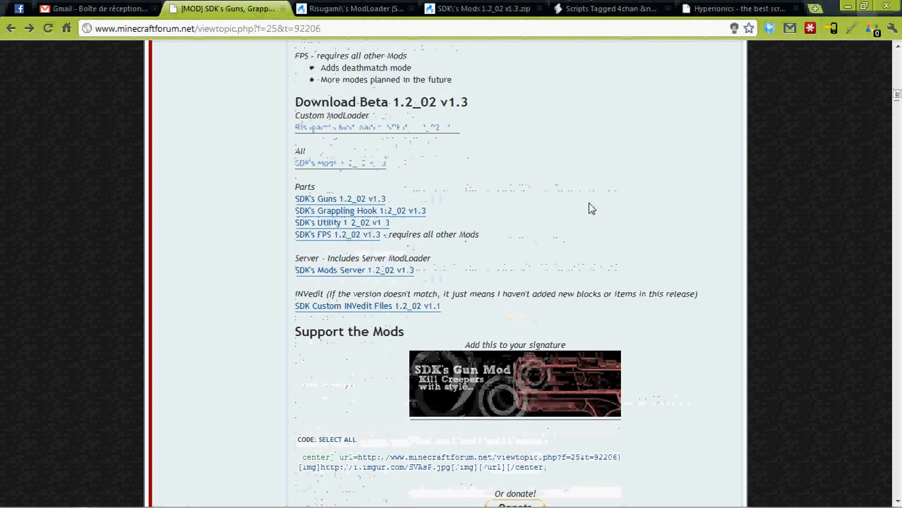
scroll(591, 208, "up", 4)
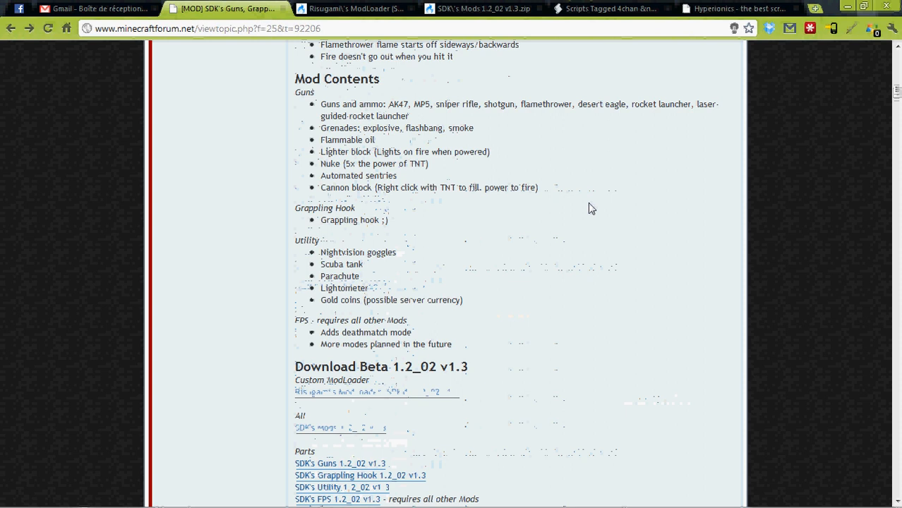
scroll(590, 209, "down", 2)
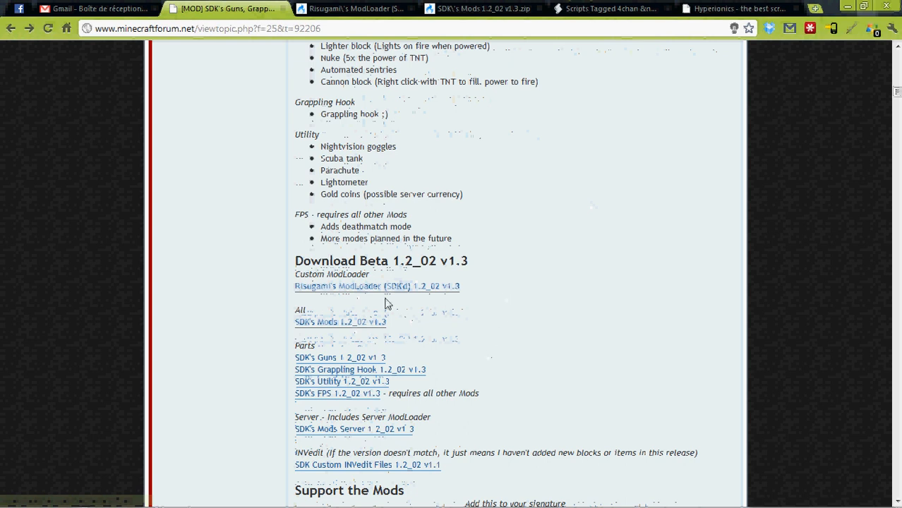
left_click(353, 7)
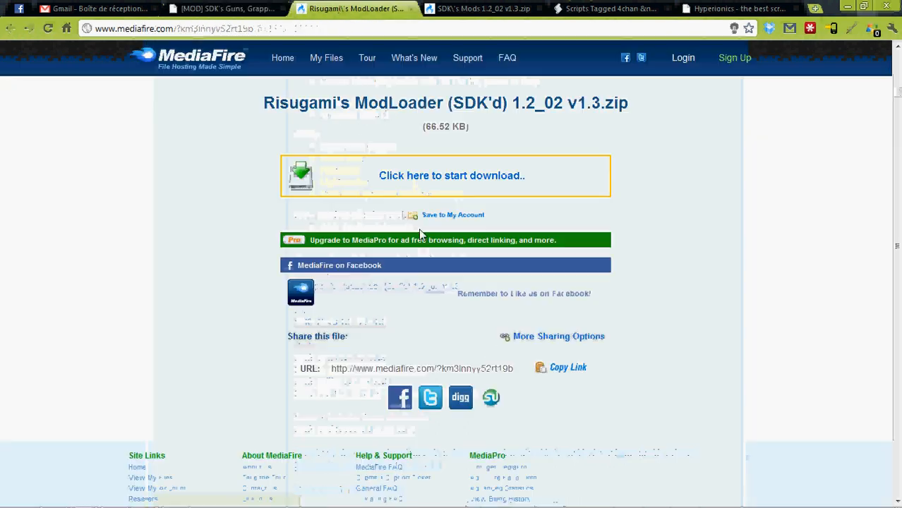
left_click(484, 8)
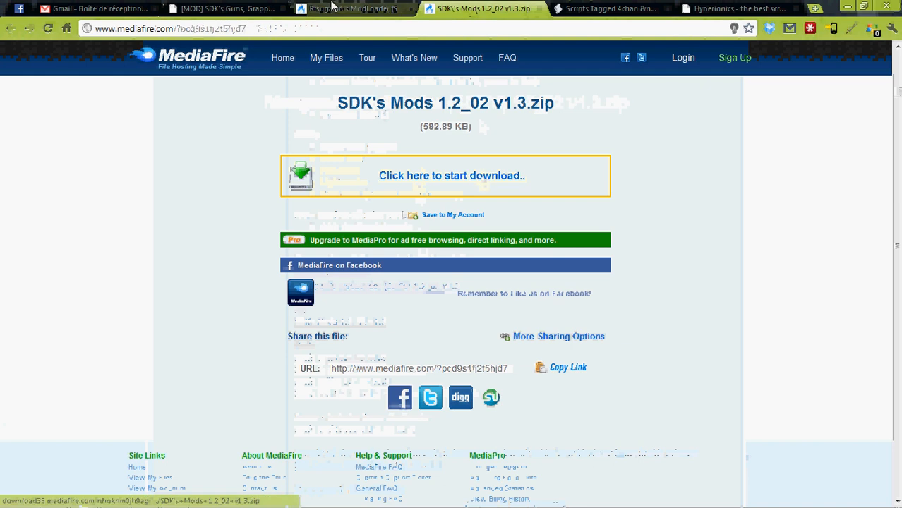
left_click(225, 8)
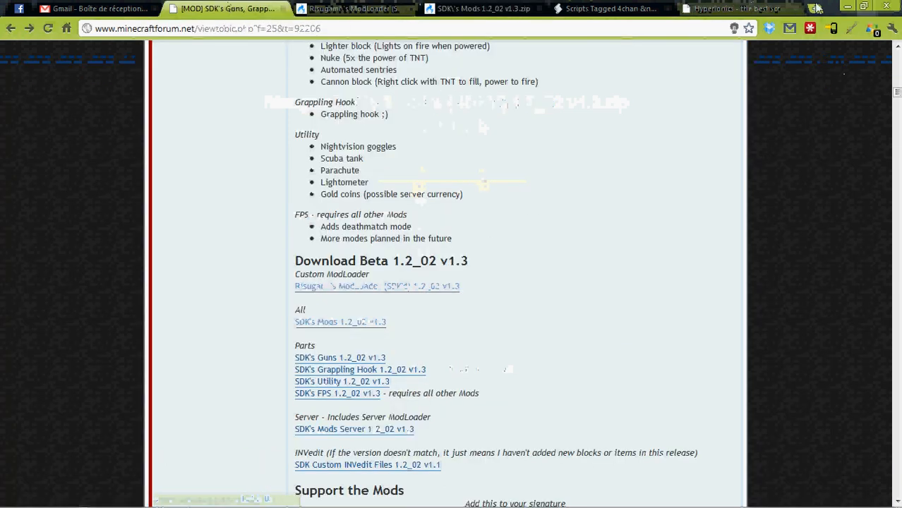
left_click(865, 6)
left_click_drag(299, 171, 665, 43)
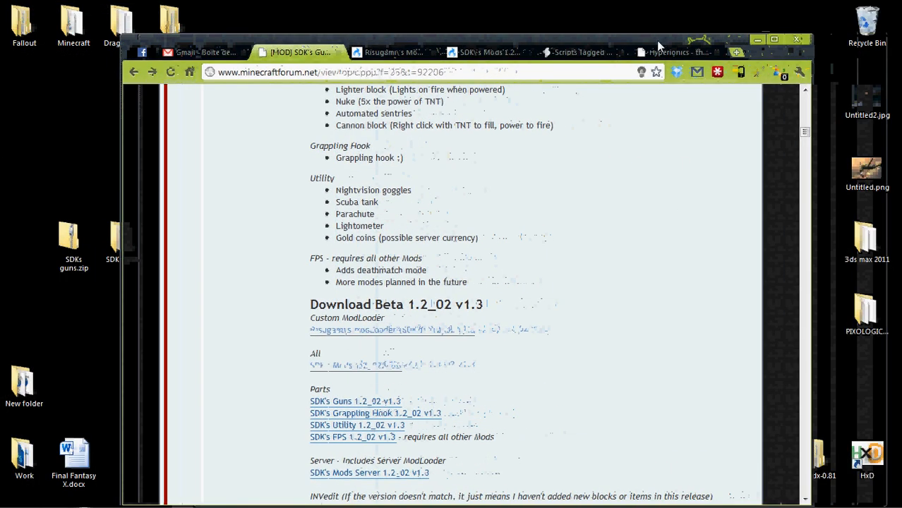
double_click(657, 40)
Download Risugami's ModLoader (SDK'd) 1.2_02 v1.3.zip and SDK's Mods 1.2_02 v1.3.zip from MediaFire, and minimize the browser
left_click(353, 7)
left_click(390, 175)
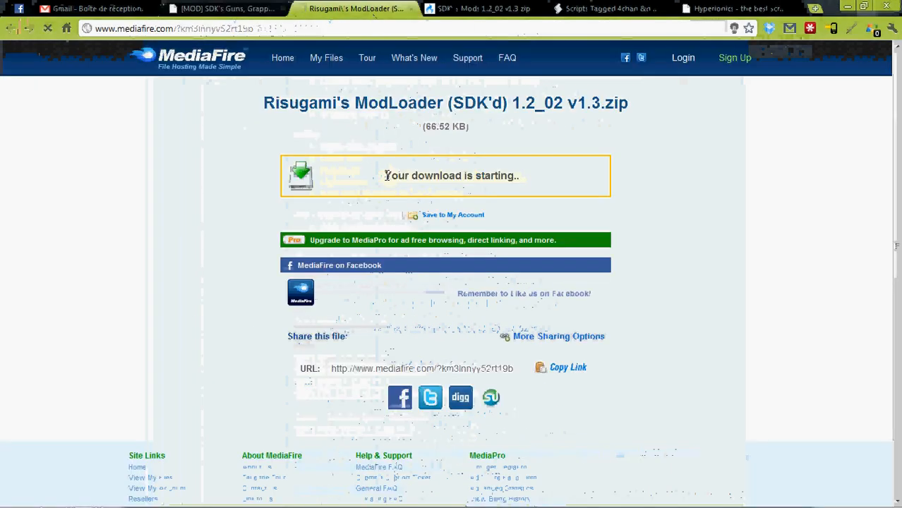
key("ctrl+Tab")
left_click(452, 178)
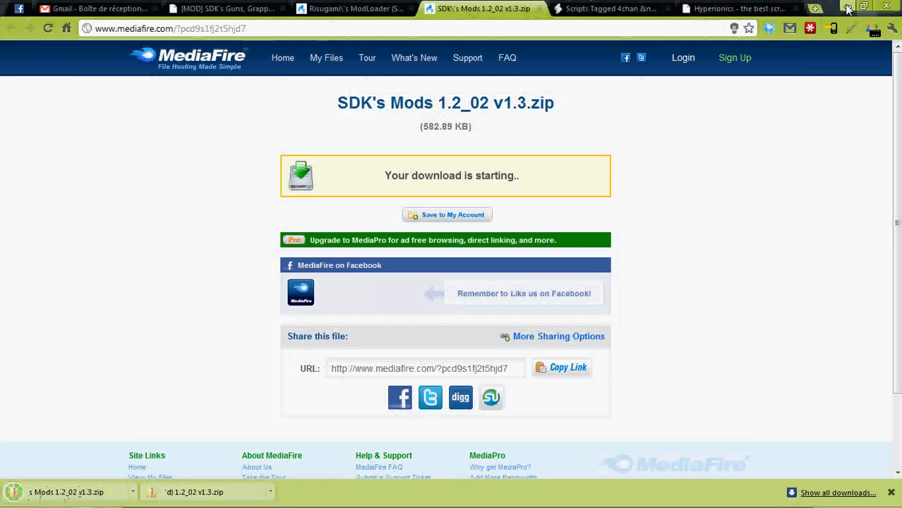
left_click(847, 7)
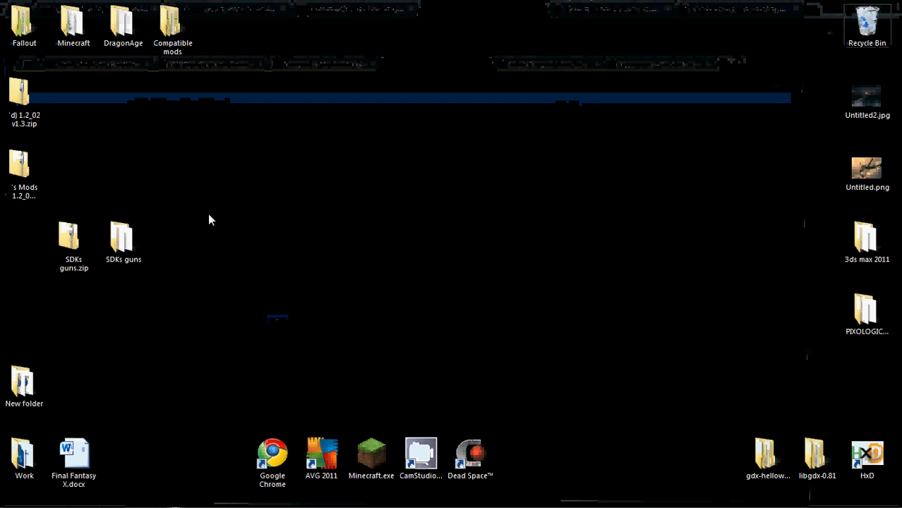
Move the old SDKs guns.zip archive and SDKs guns folder on the desktop to the Recycle Bin
left_click_drag(125, 226, 35, 311)
left_click_drag(112, 244, 302, 57)
key("Delete")
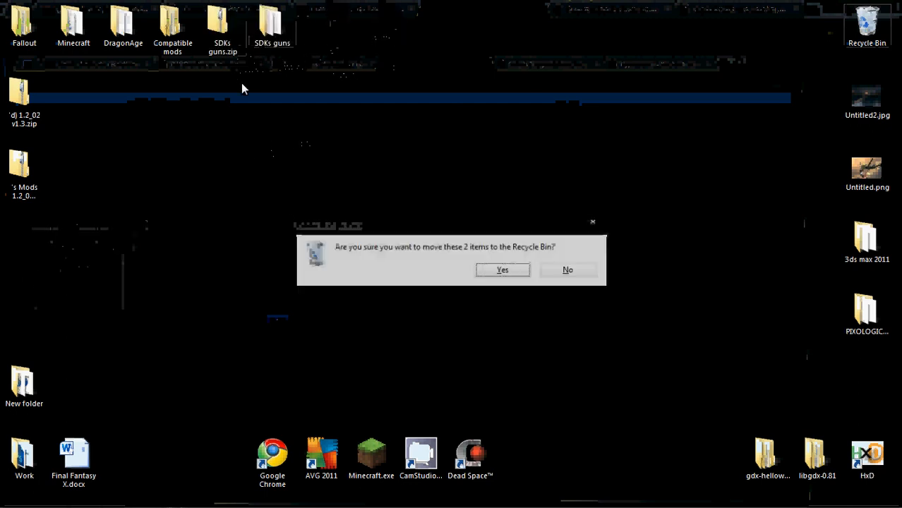
key("Return")
Move the two downloaded zip archives together to an empty area of the desktop and select both
left_click_drag(14, 100, 315, 176)
left_click_drag(260, 324, 376, 147)
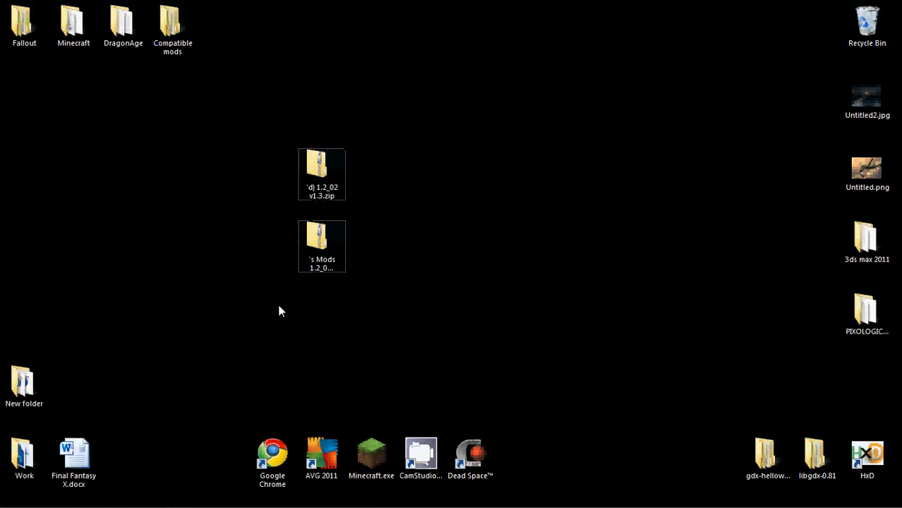
left_click_drag(254, 295, 369, 128)
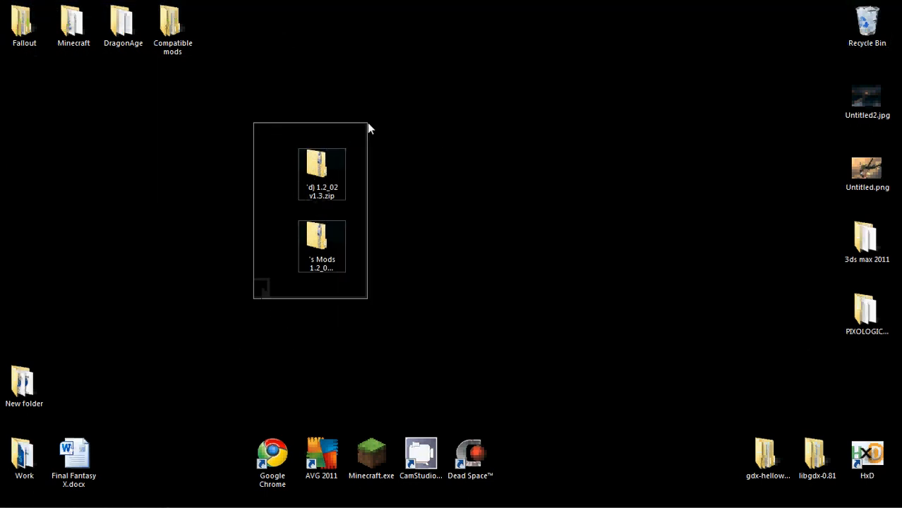
right_click(315, 175)
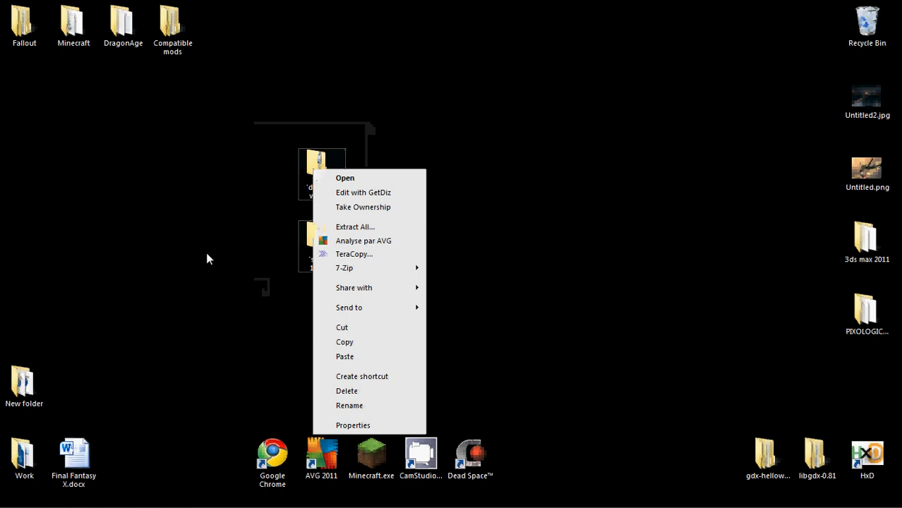
left_click_drag(212, 303, 382, 139)
right_click(316, 172)
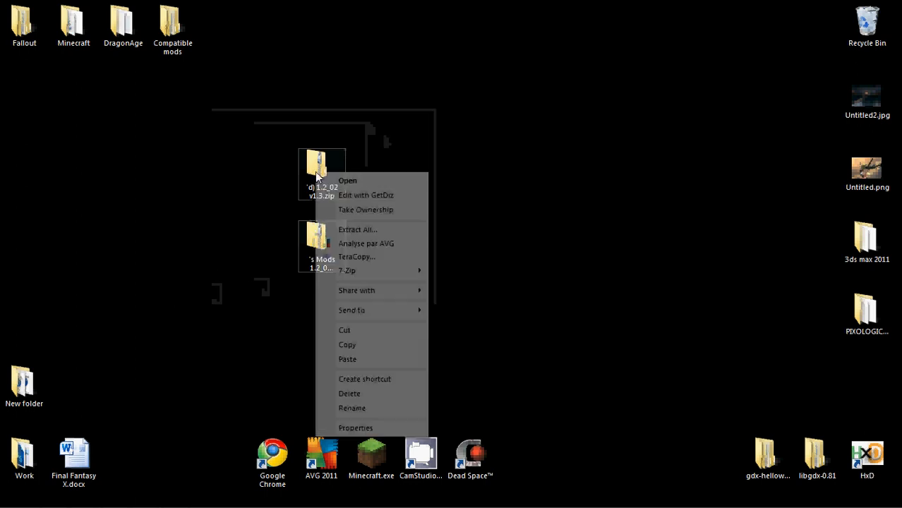
mouse_move(395, 274)
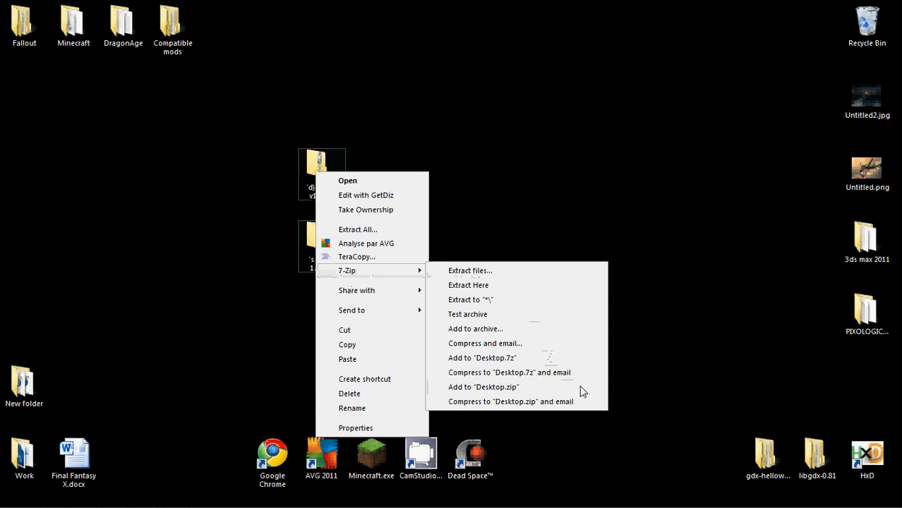
left_click(264, 89)
Extract both downloaded zip archives with 7-Zip into separate folders named after each archive
left_click_drag(263, 88, 420, 311)
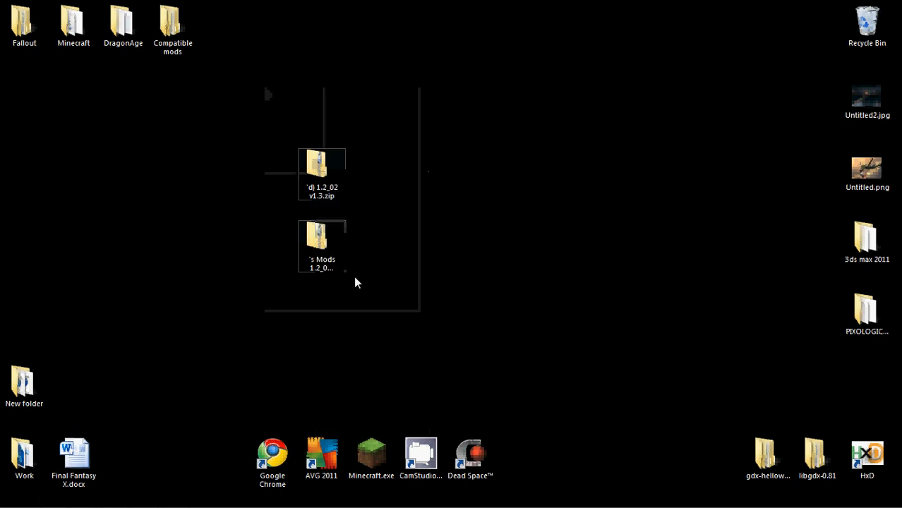
right_click(318, 235)
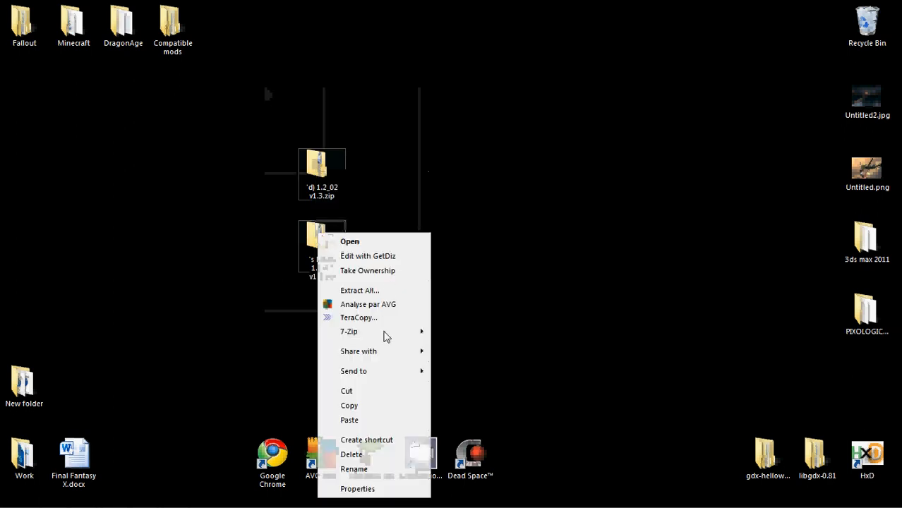
mouse_move(384, 335)
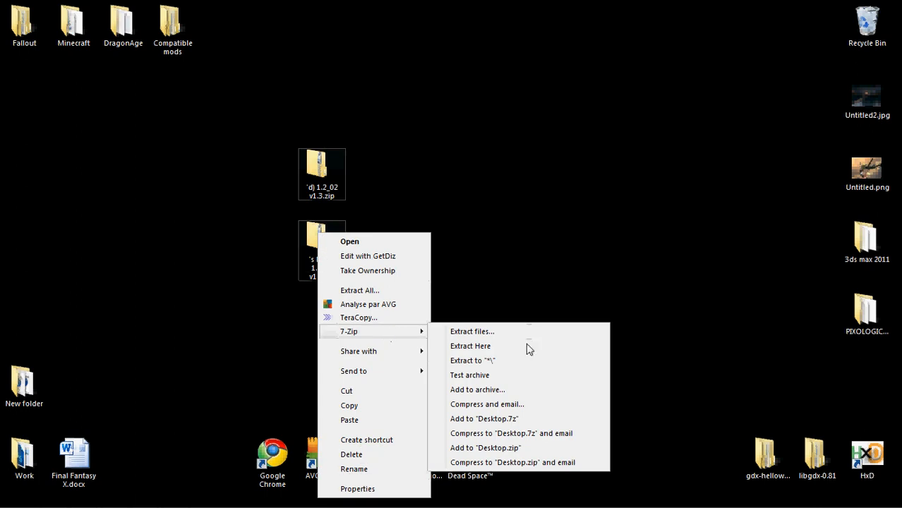
left_click(514, 361)
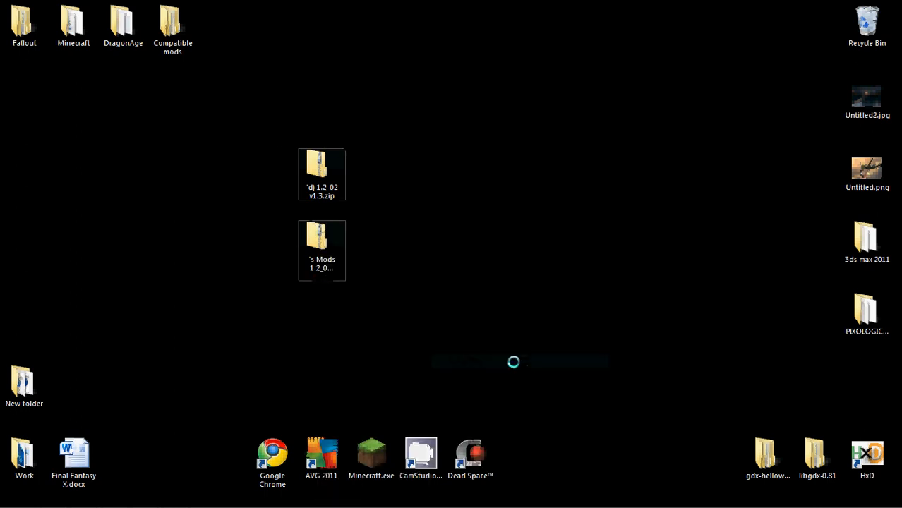
Move the two extracted zip archives to the Recycle Bin, keeping only their folders on the desktop
left_click_drag(319, 158, 294, 128)
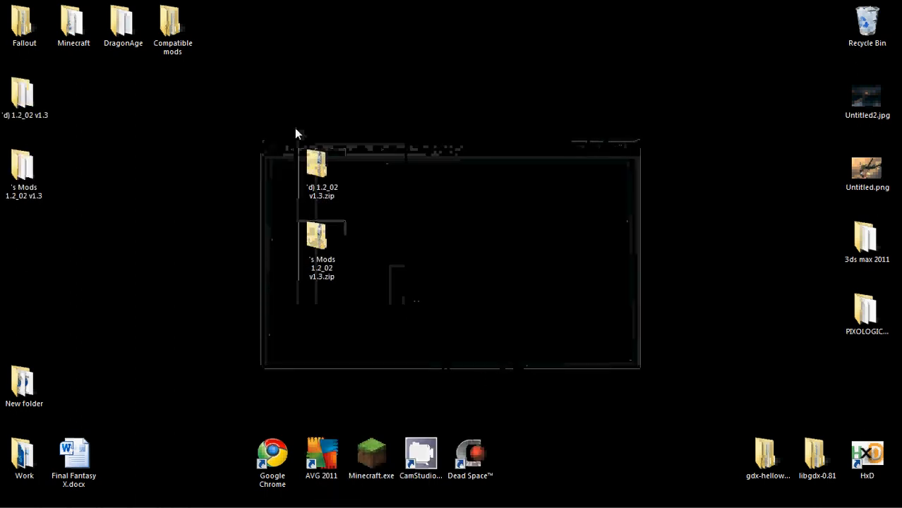
key("Delete")
key("Return")
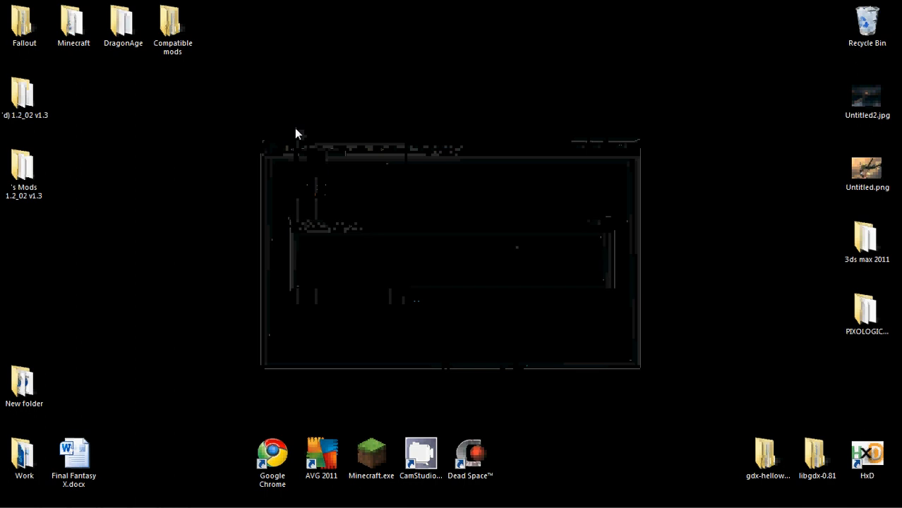
Open the extracted ModLoader folder "d) 1.2_02 v1.3" and reposition its window on the desktop
left_click_drag(22, 99, 76, 165)
double_click(75, 165)
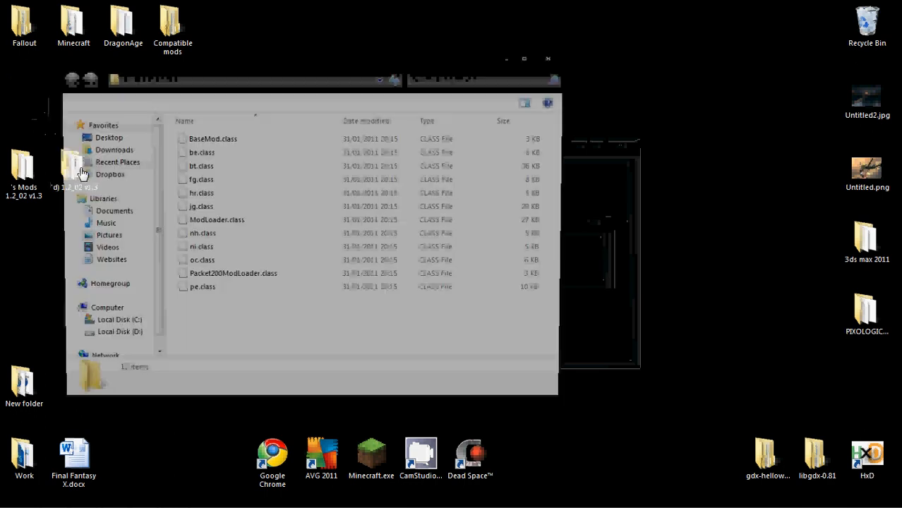
right_click(602, 74)
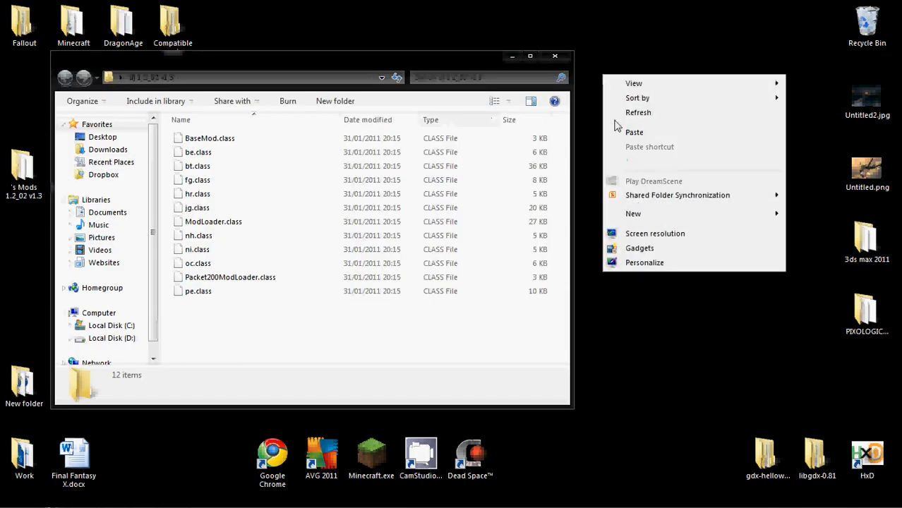
mouse_move(624, 213)
left_click(638, 7)
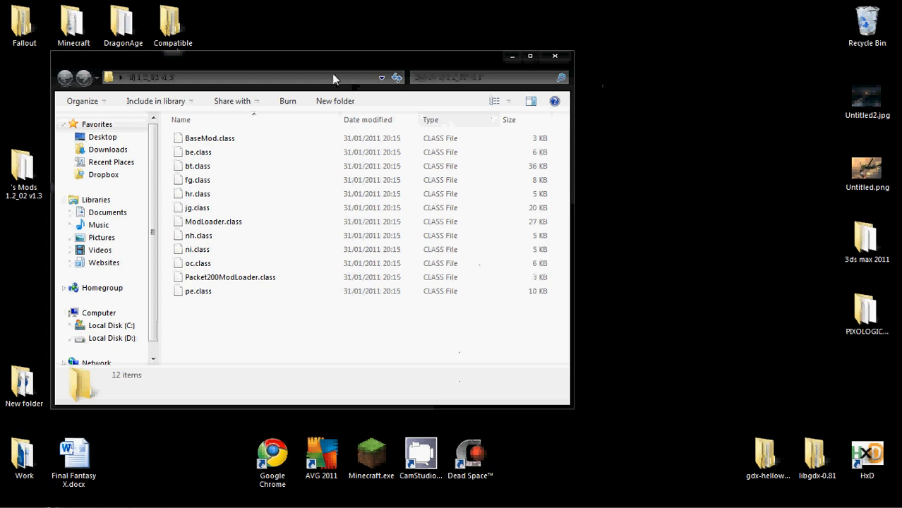
left_click_drag(323, 62, 379, 31)
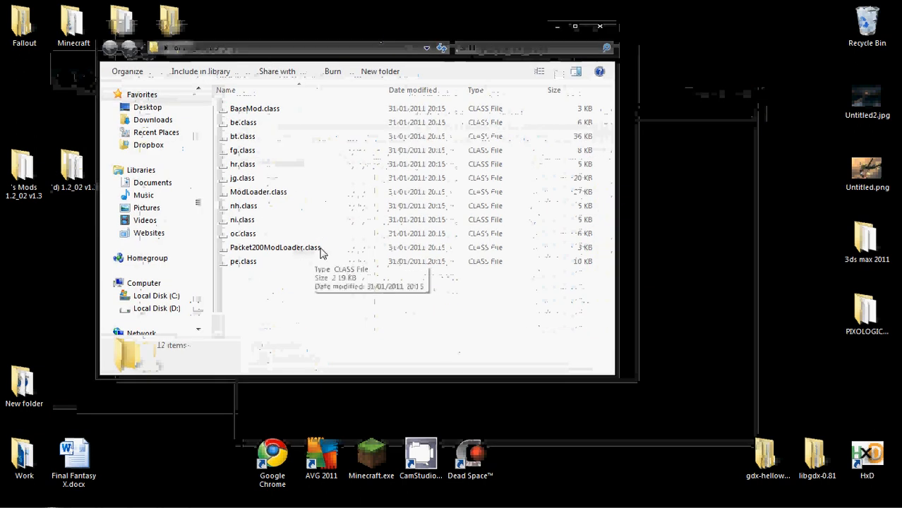
Create a new folder named "SDKs Guns" on the desktop beside the open ModLoader window
right_click(721, 228)
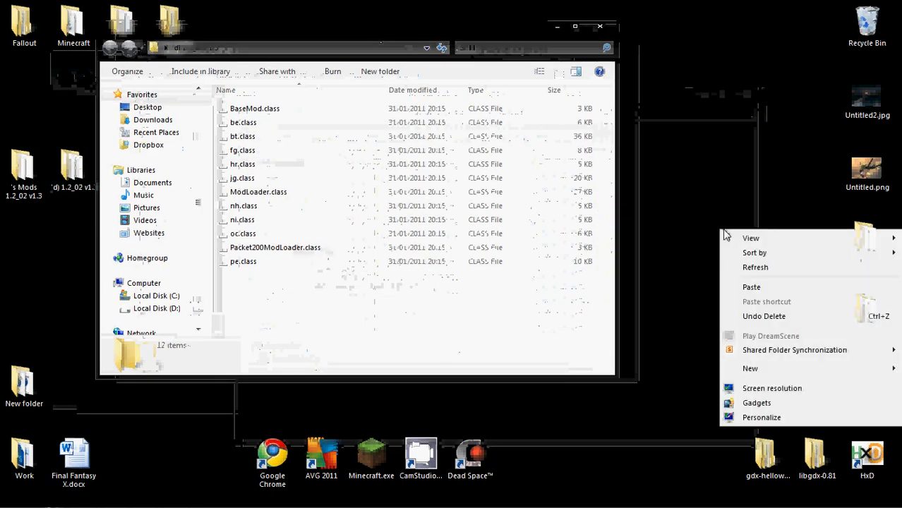
mouse_move(762, 371)
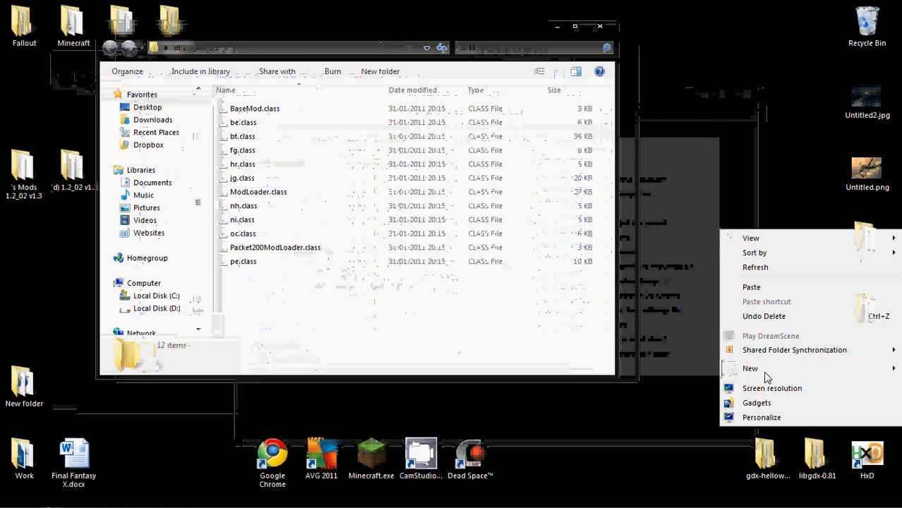
left_click(574, 147)
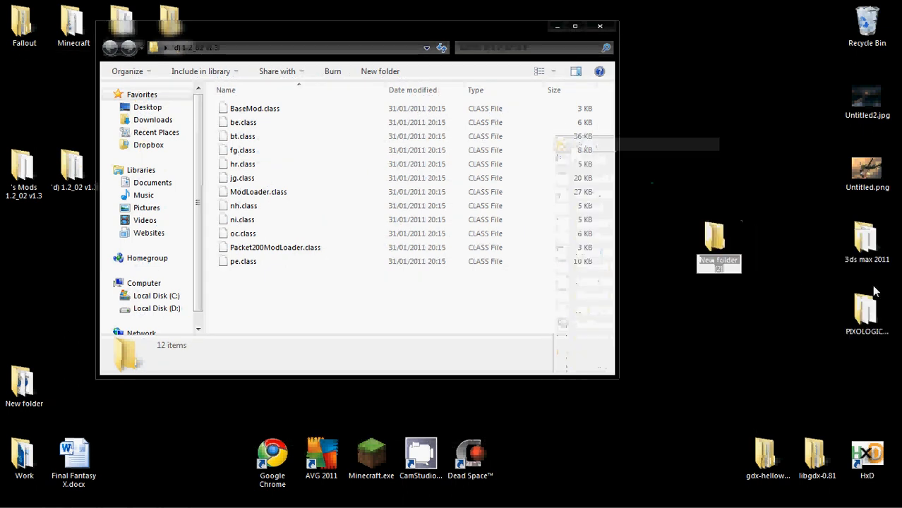
type("SDK")
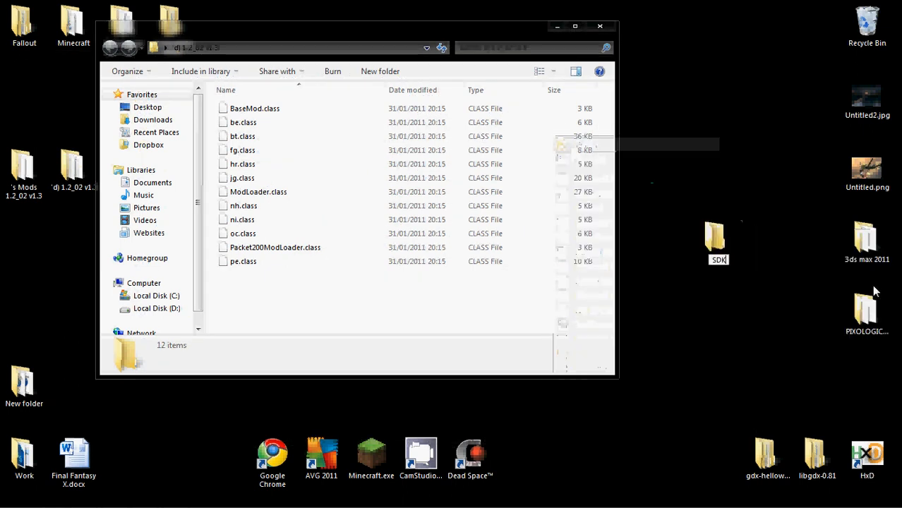
type("s.Guns")
key("Return")
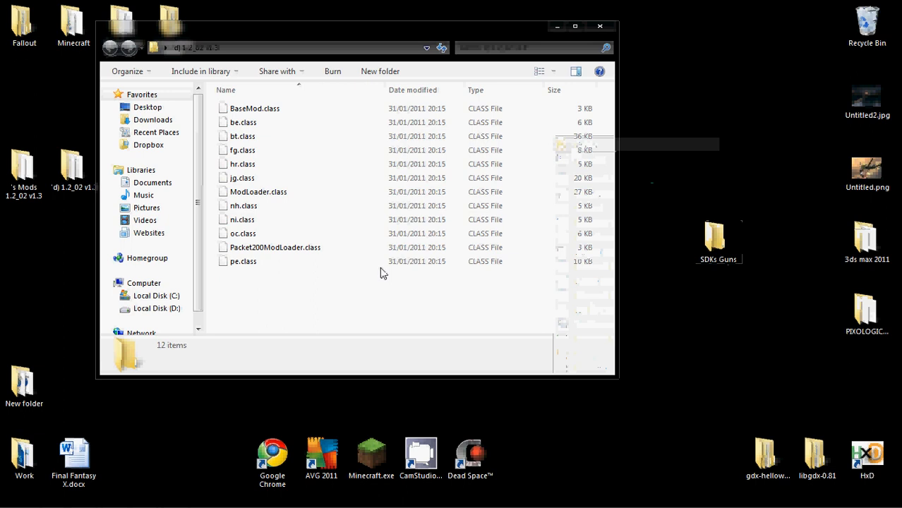
Move all the ModLoader class files into the SDKs Guns folder and close the emptied folder's window
left_click_drag(330, 304, 269, 113)
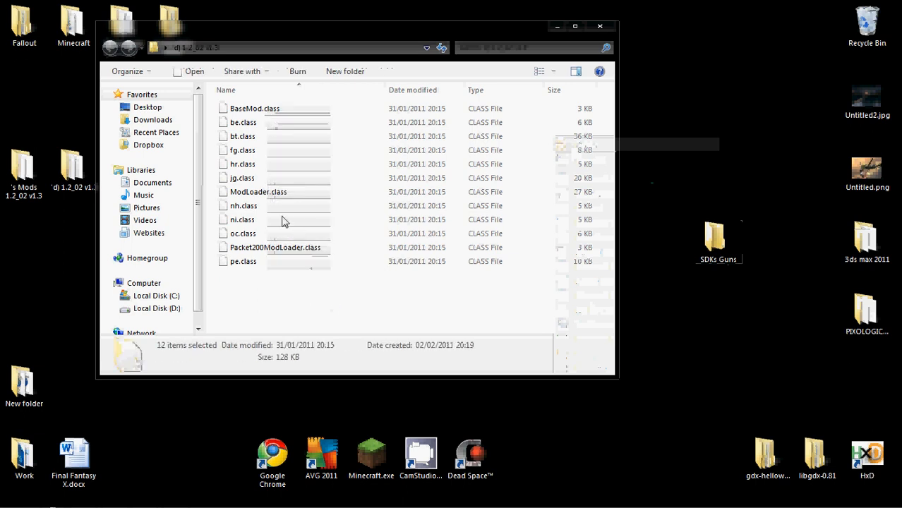
left_click_drag(268, 212, 722, 243)
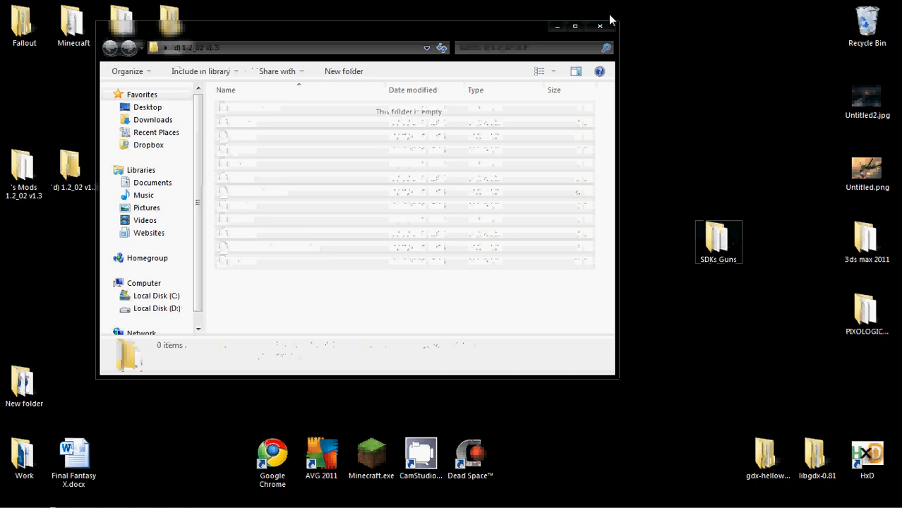
left_click(608, 24)
Move the emptied ModLoader folder to the Recycle Bin and open the extracted "Mods 1.2_02 v1.3" folder, repositioning its window
key("Delete")
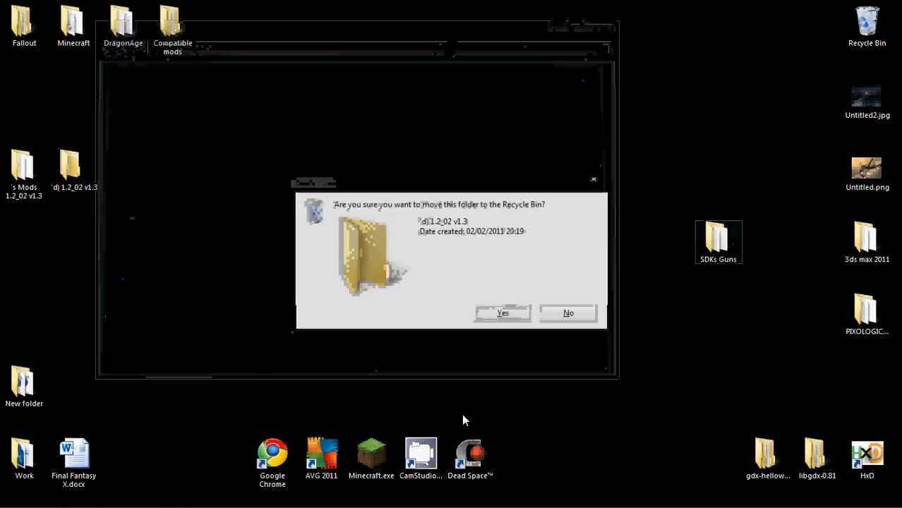
key("Return")
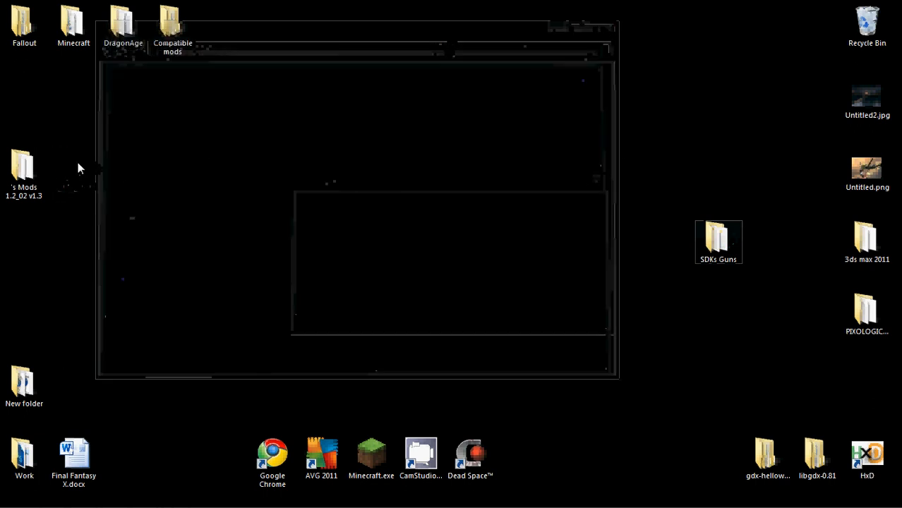
double_click(37, 164)
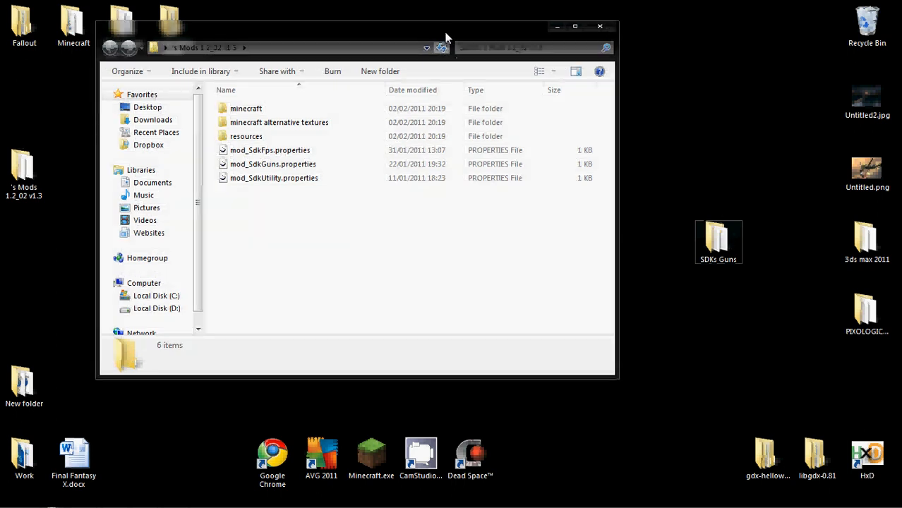
left_click_drag(447, 36, 369, 32)
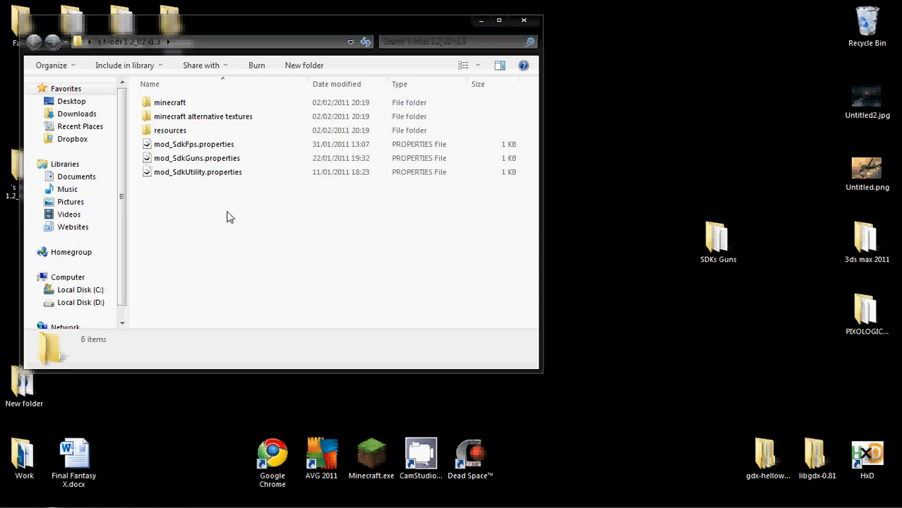
Open the minecraft subfolder of the extracted mods and place an open SDKs Guns window beside it
double_click(192, 107)
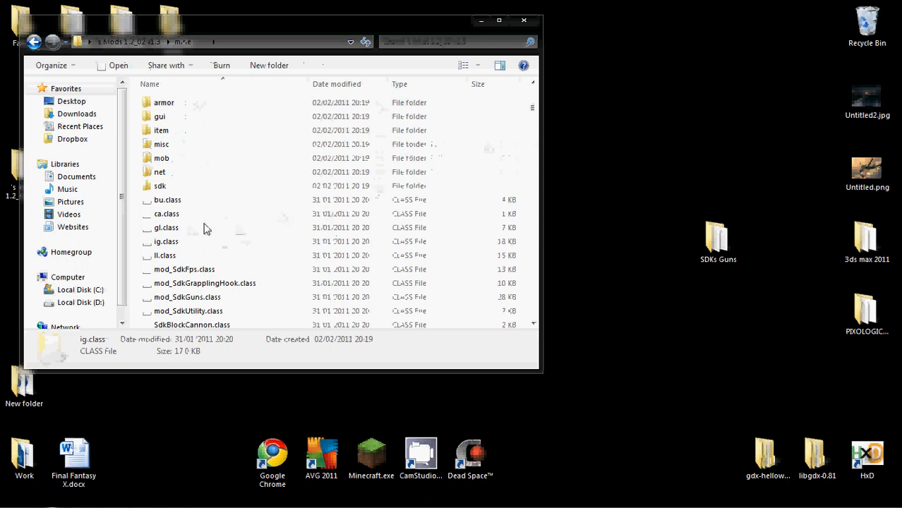
left_click(206, 228)
left_click_drag(537, 108, 534, 305)
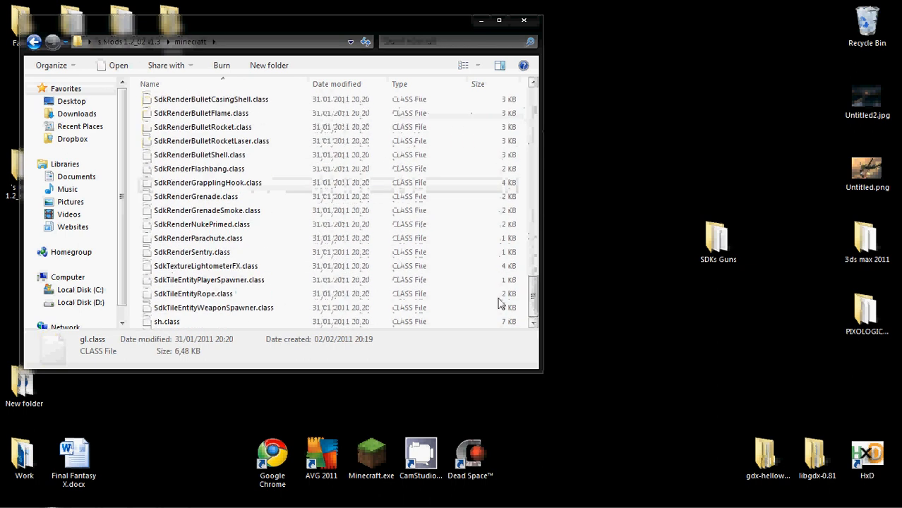
key("ctrl+a")
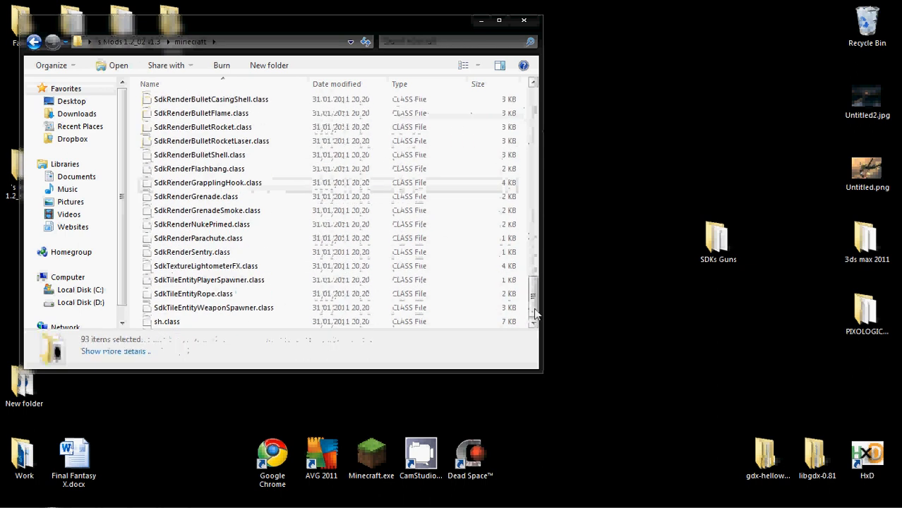
double_click(721, 236)
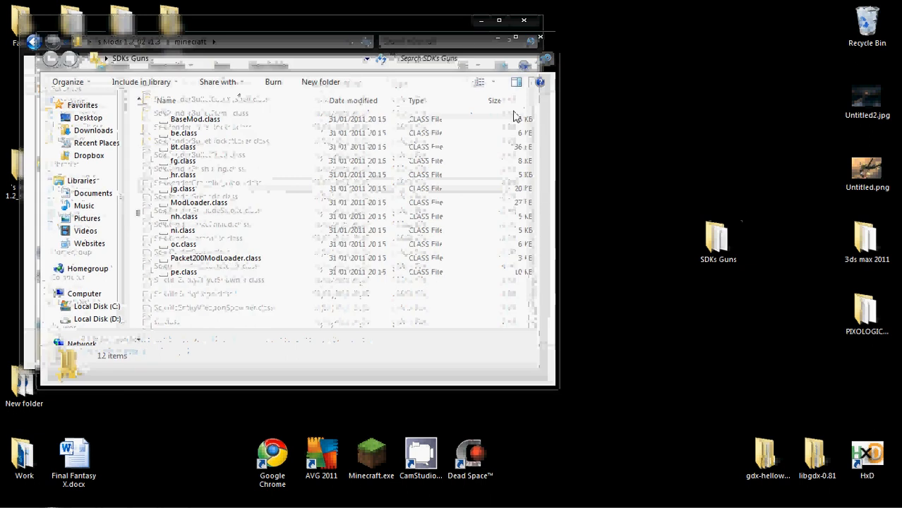
left_click_drag(391, 29, 764, 121)
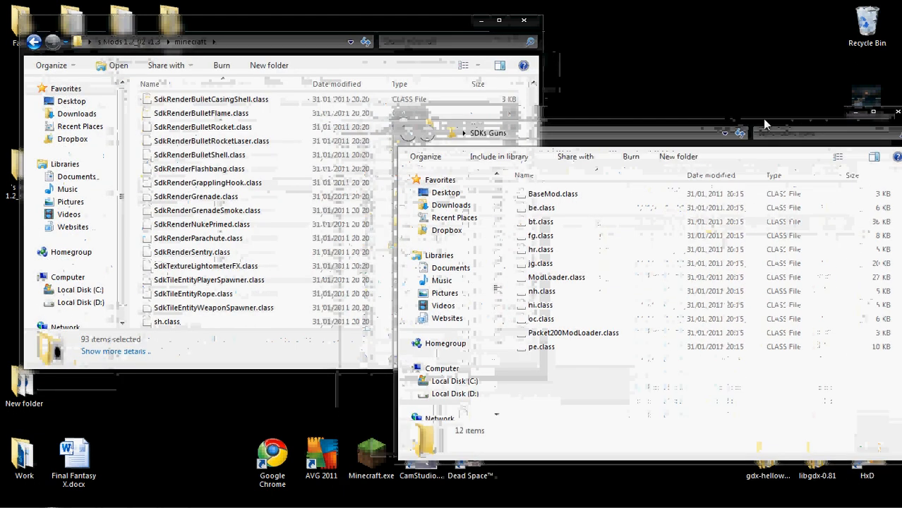
Move all folders and class files from the minecraft subfolder into the SDKs Guns folder and look through the moved files
left_click(274, 242)
key("ctrl+a")
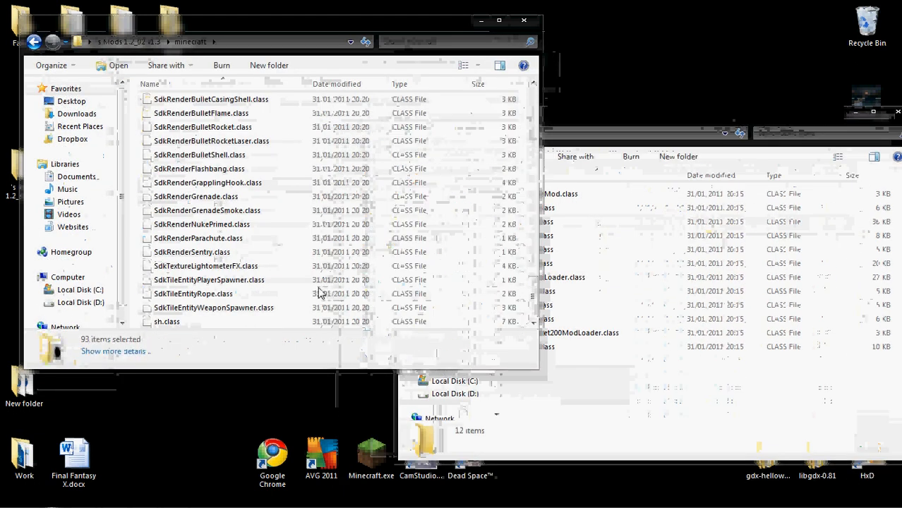
left_click_drag(242, 272, 669, 404)
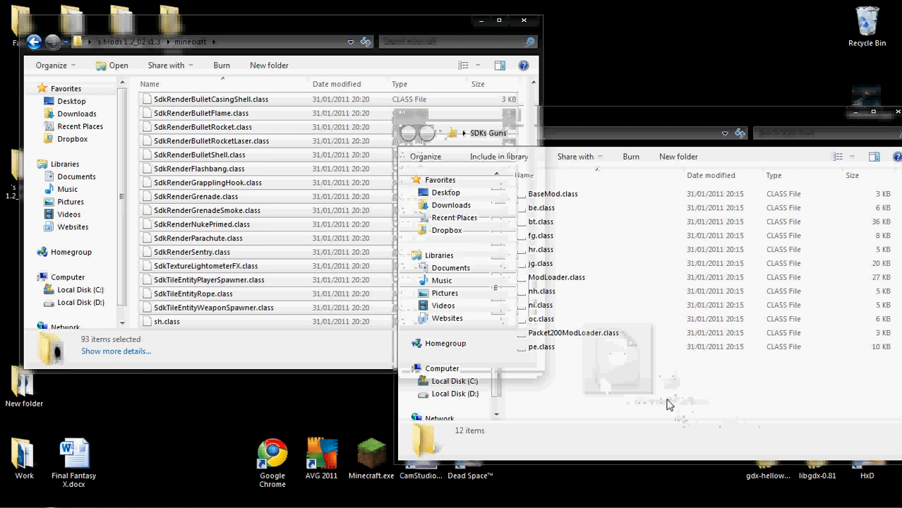
left_click_drag(311, 186, 613, 351)
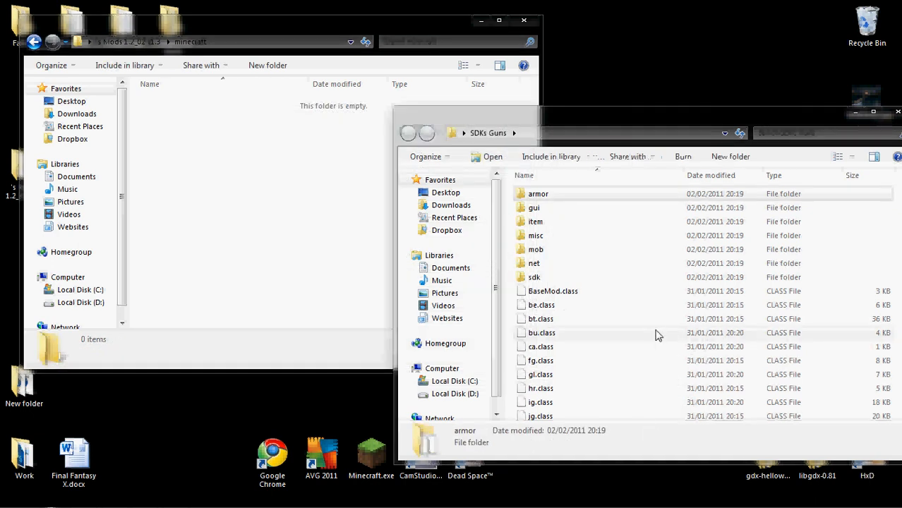
key("Page_Down")
key("Page_Down")
key("Page_Down")
key("Page_Down")
key("Page_Down")
key("Page_Down")
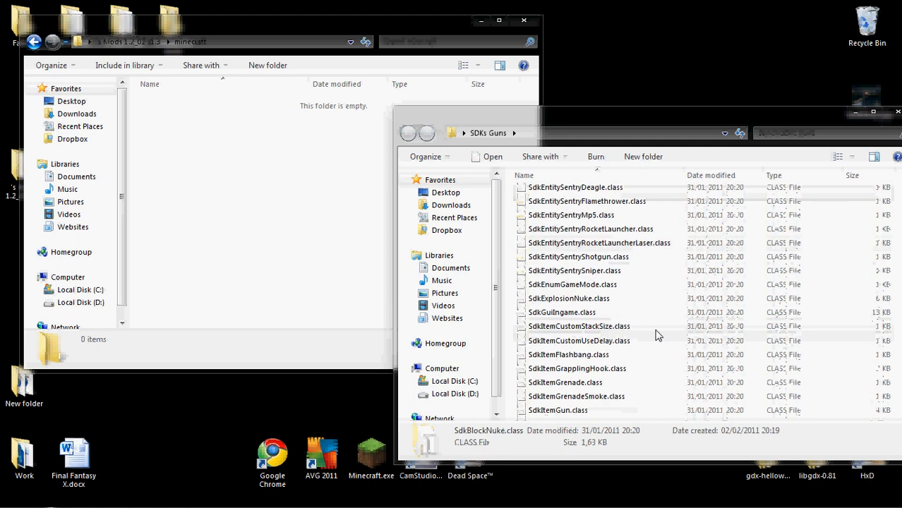
Move the emptied minecraft folder and the minecraft alternative textures folder to the Recycle Bin
left_click(349, 231)
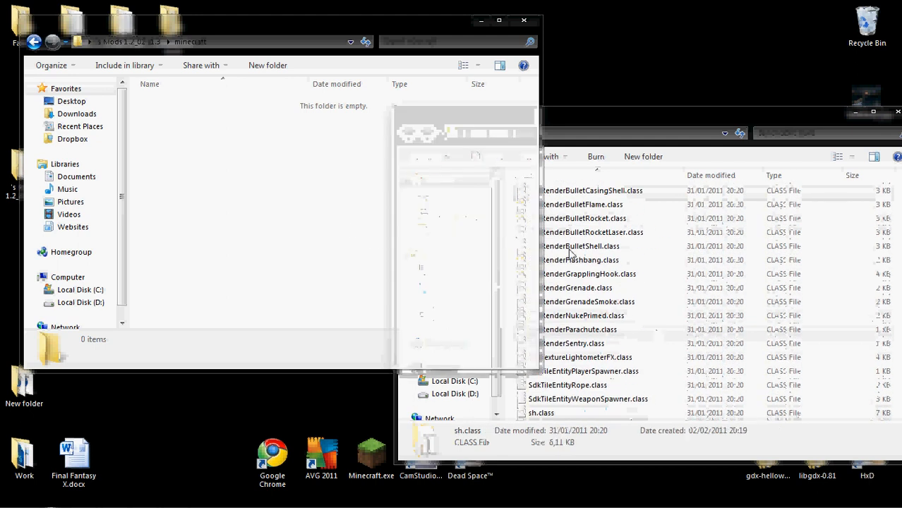
key("BackSpace")
key("Delete")
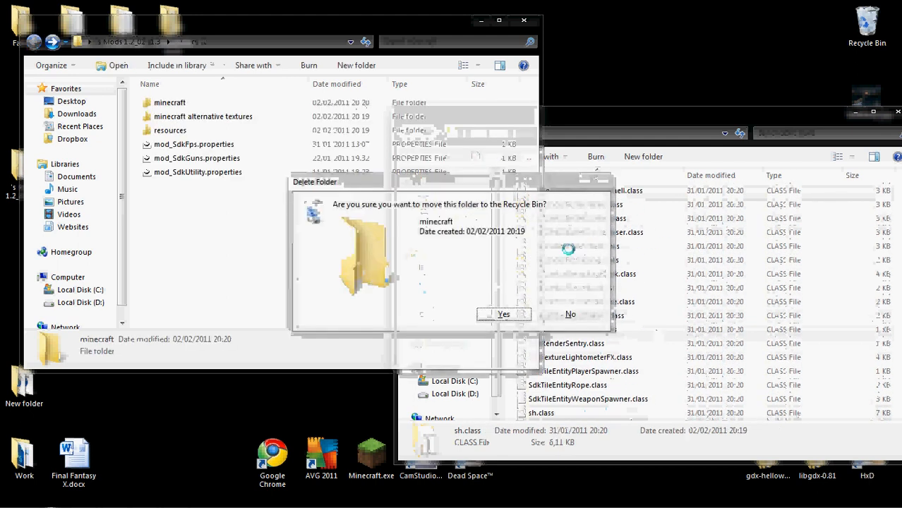
key("Return")
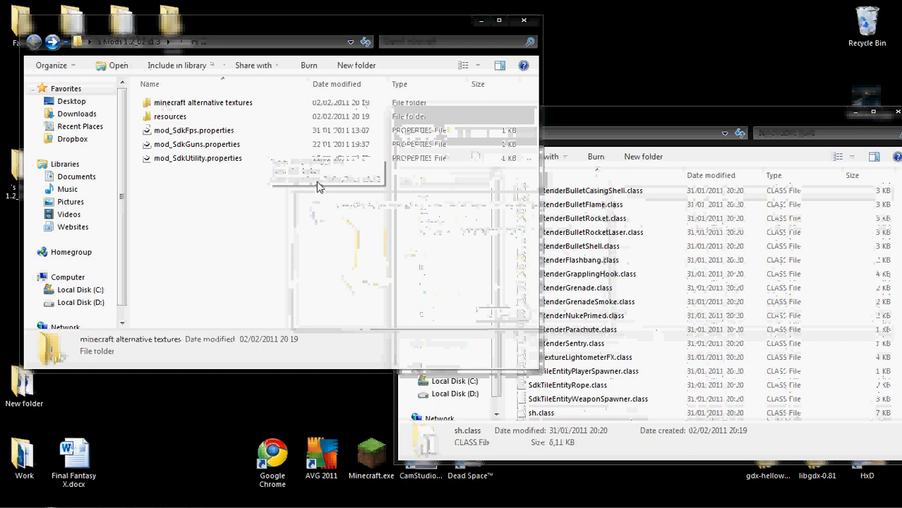
key("Return")
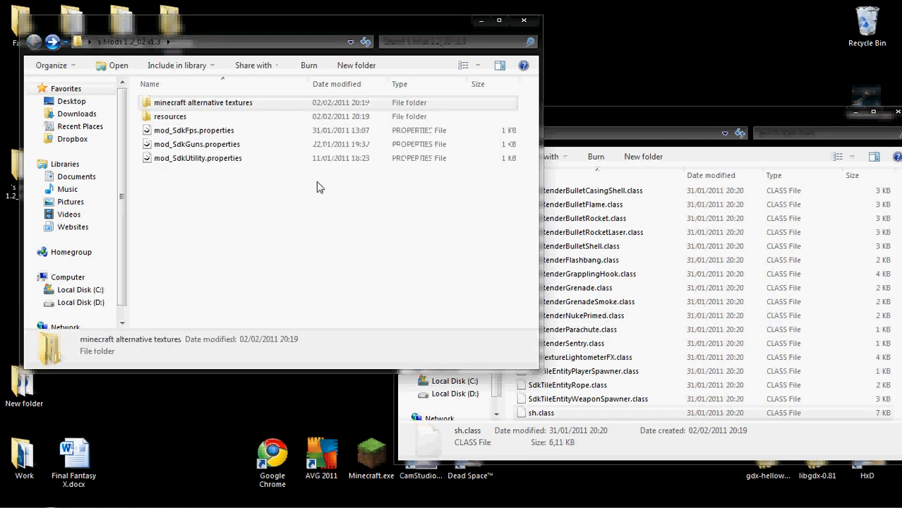
key("Delete")
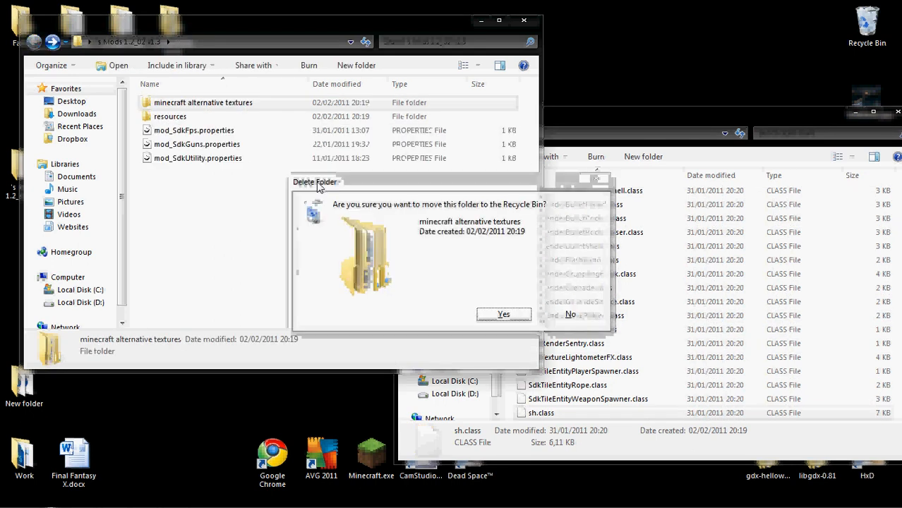
left_click(487, 312)
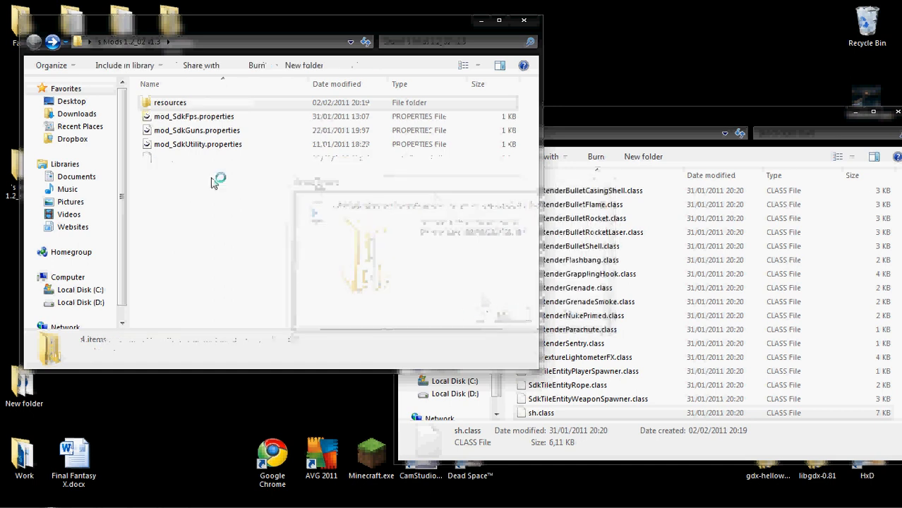
Examine the resources folder with its sdk subfolder and the contents of the SDKs Guns folder
double_click(178, 104)
double_click(193, 107)
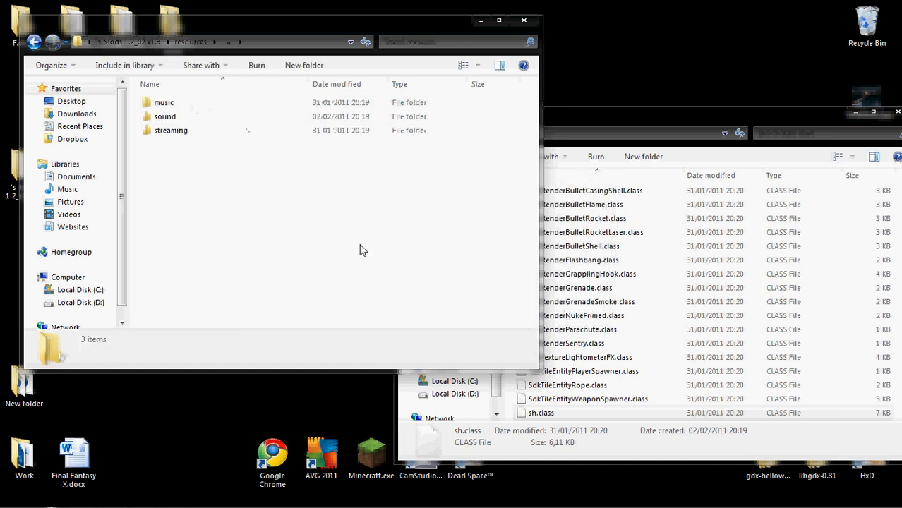
key("BackSpace")
key("BackSpace")
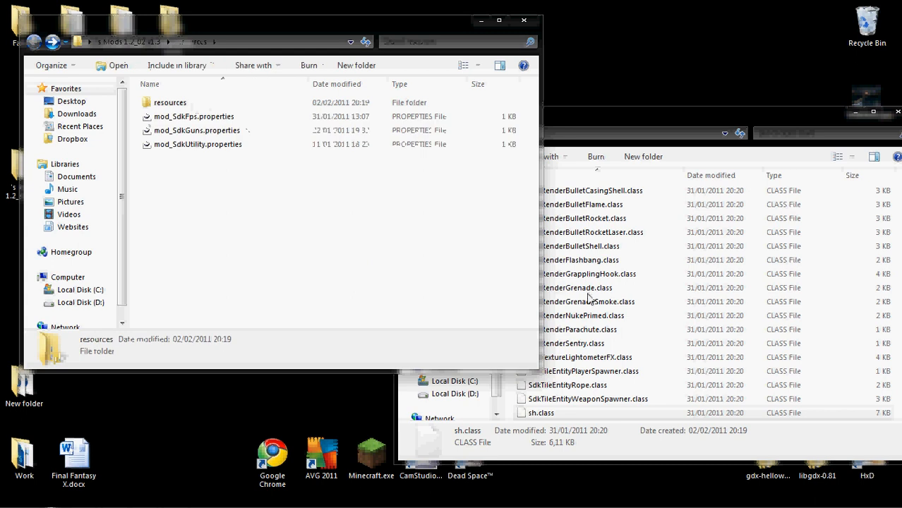
left_click(588, 293)
key("Page_Up")
key("Page_Up")
key("Page_Up")
key("Page_Up")
key("Page_Up")
key("Page_Up")
key("Page_Up")
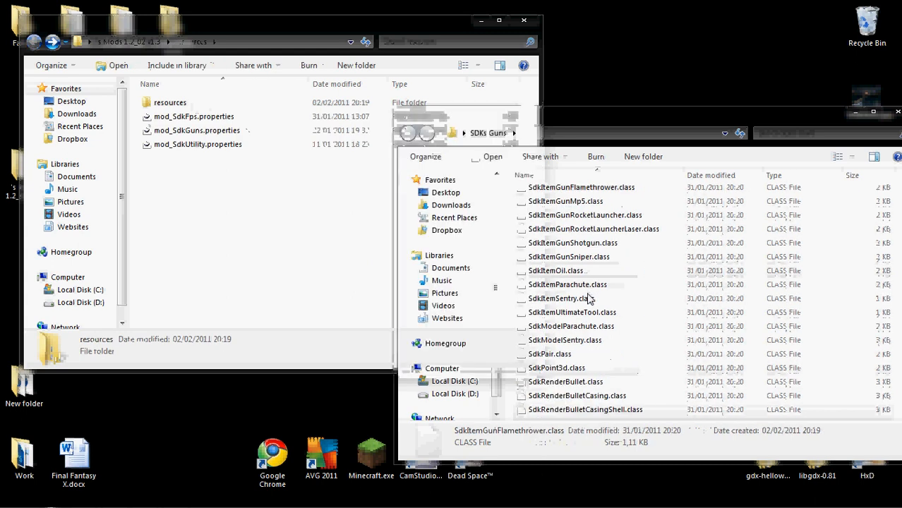
key("Page_Up")
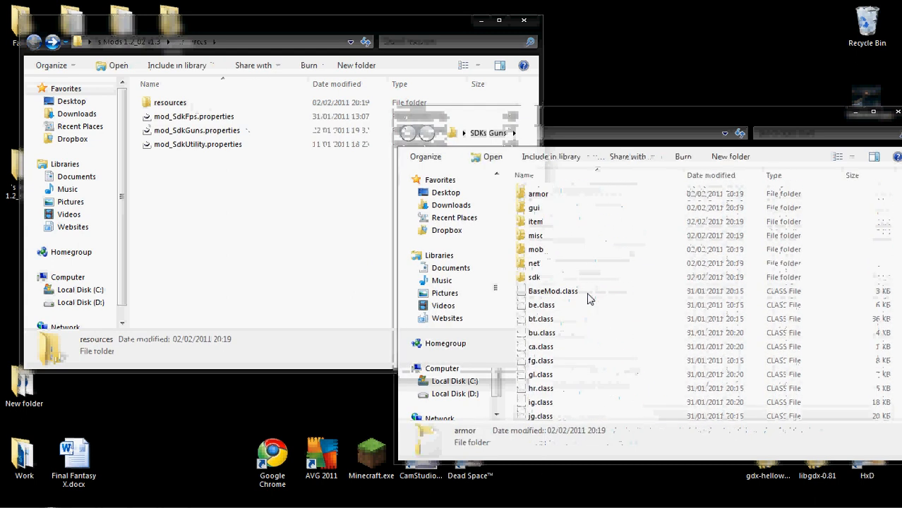
left_click(165, 104)
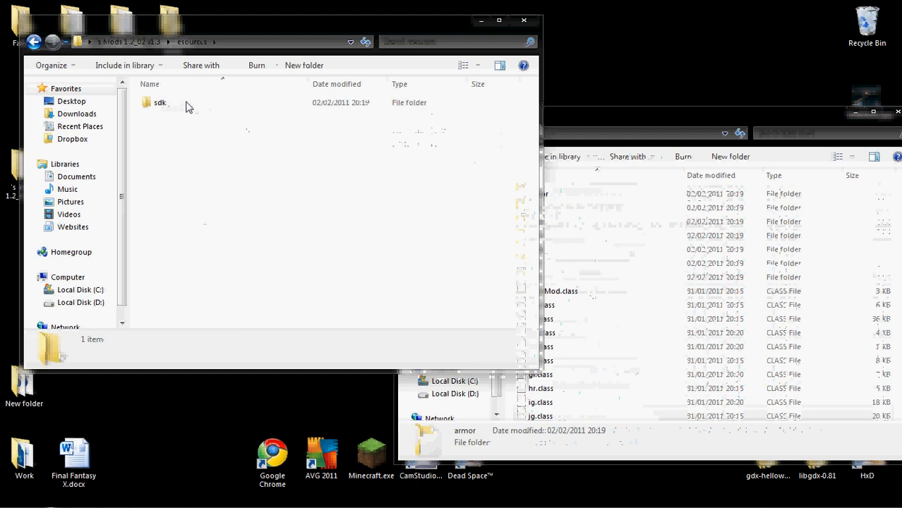
double_click(186, 103)
key("BackSpace")
key("BackSpace")
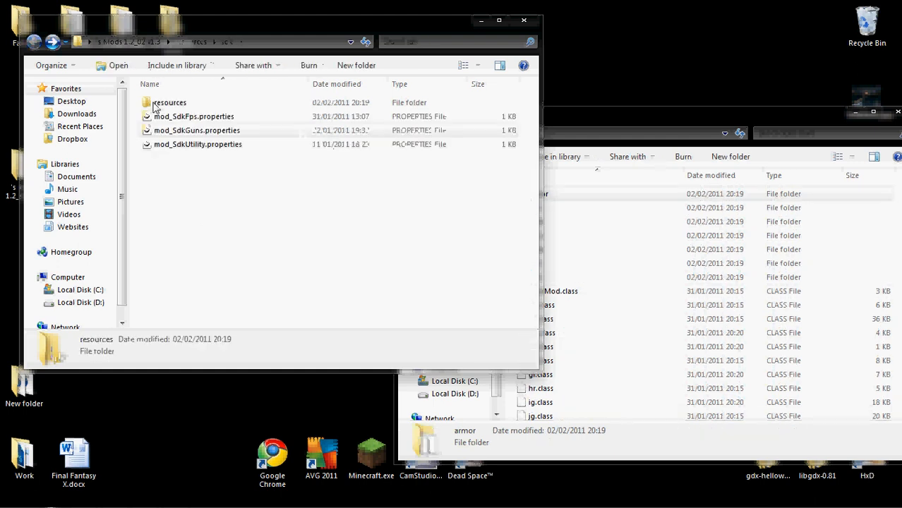
Move the resources folder from the extracted mods folder into the SDKs Guns folder
left_click_drag(157, 104, 829, 321)
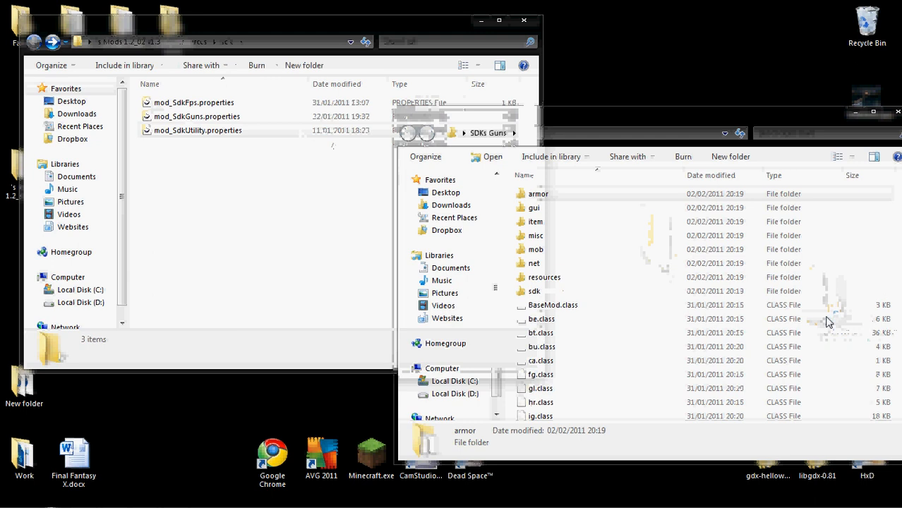
left_click(569, 281)
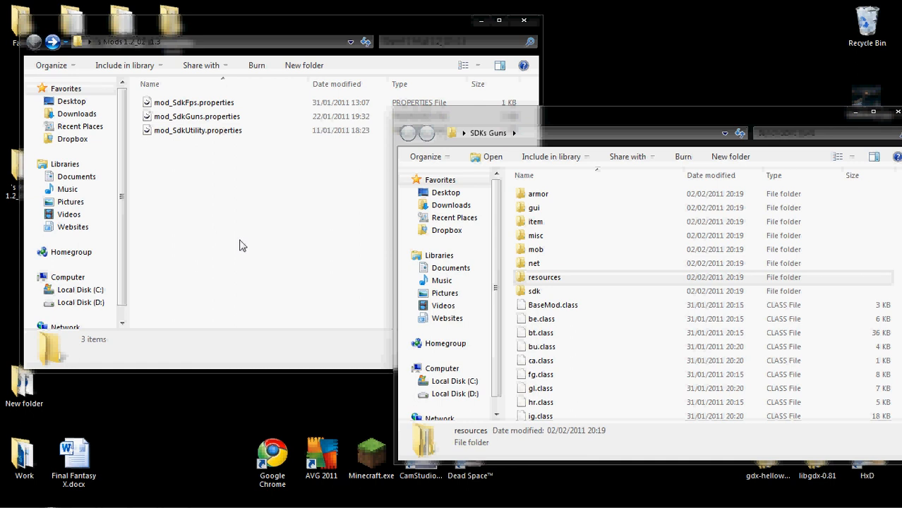
Switch to TFCs Mod Manager and delete the MineColony0.32 mod from the mod list
mouse_move(254, 506)
left_click(145, 499)
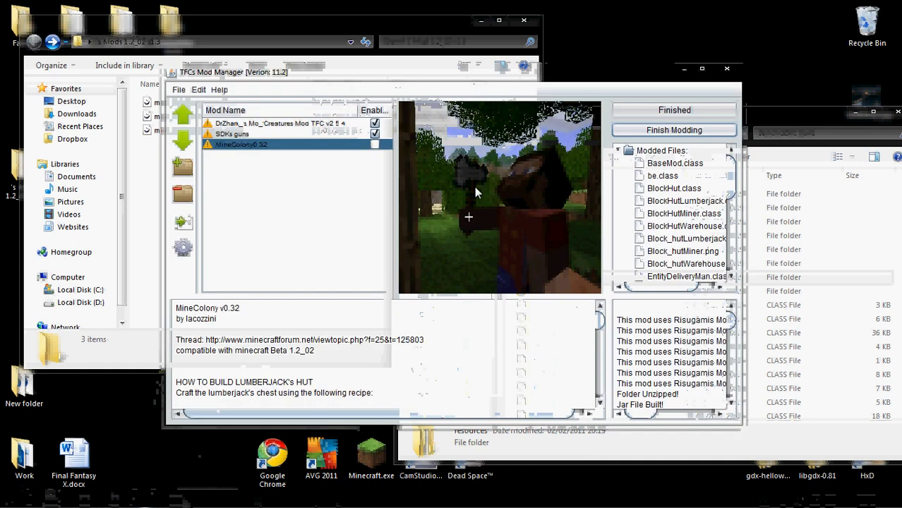
left_click(310, 134)
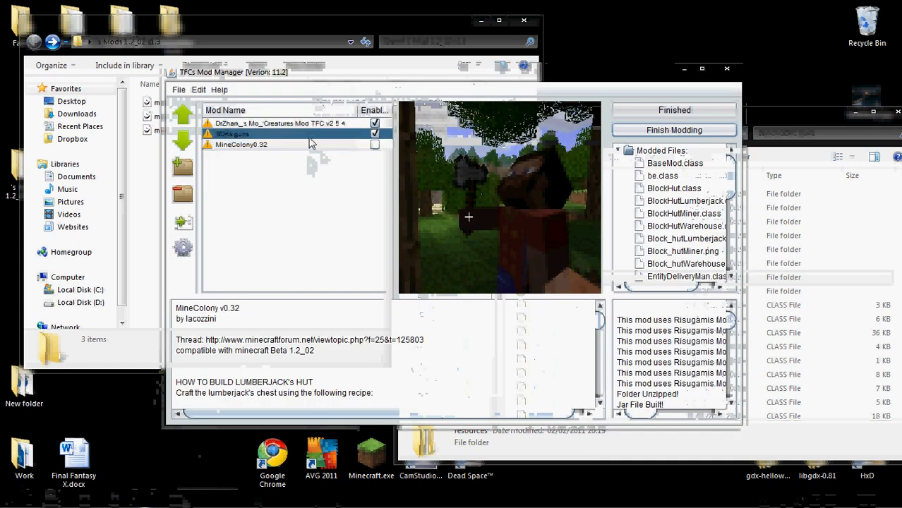
left_click(495, 287)
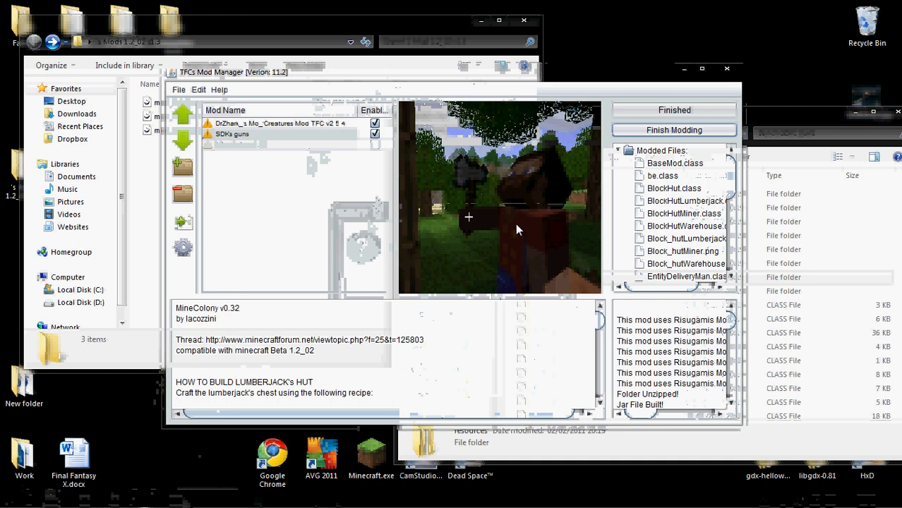
Delete the SDKs guns mod from the mod list and return to the open folder windows
left_click(318, 134)
key("Delete")
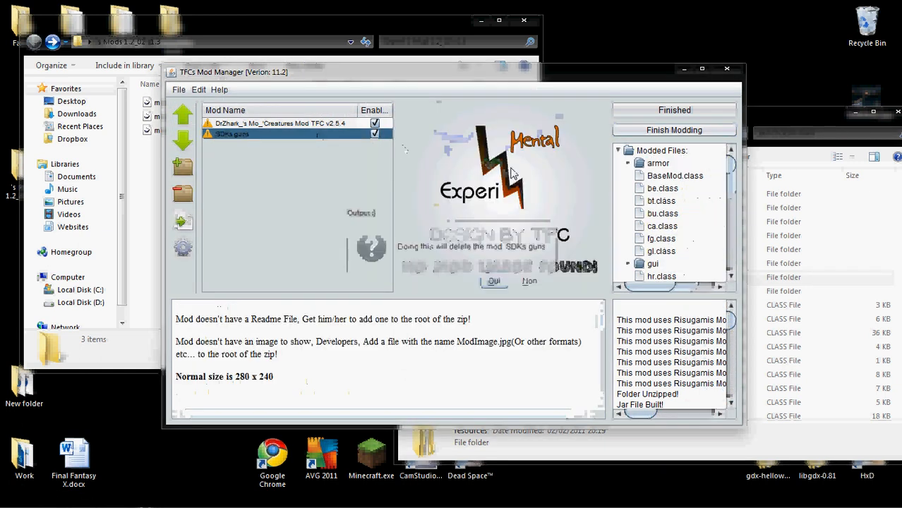
left_click(496, 280)
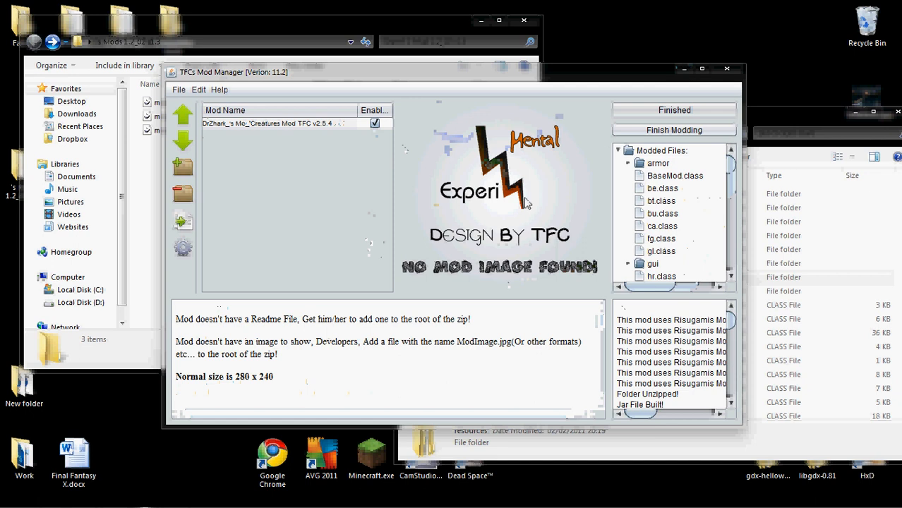
left_click(653, 113)
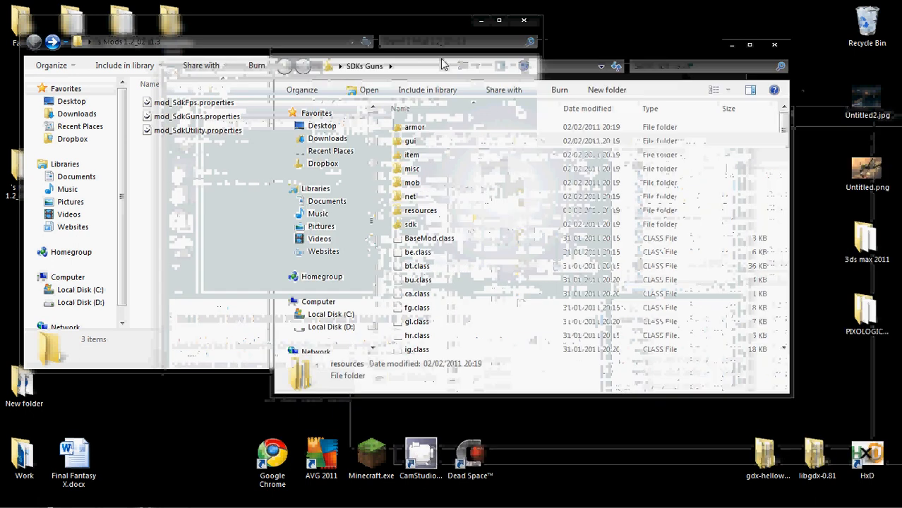
Move the three mod_Sdk properties files from the extracted mods folder into the SDKs Guns folder
left_click(225, 242)
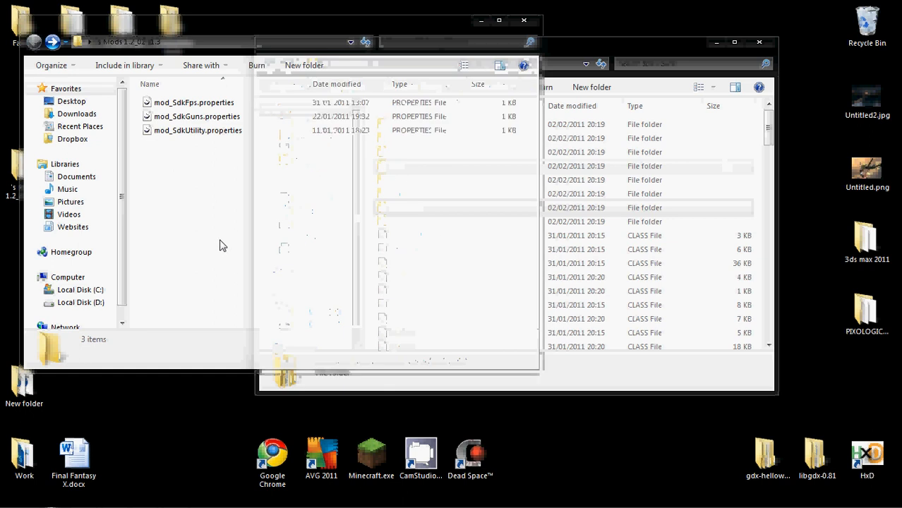
left_click_drag(202, 201, 191, 89)
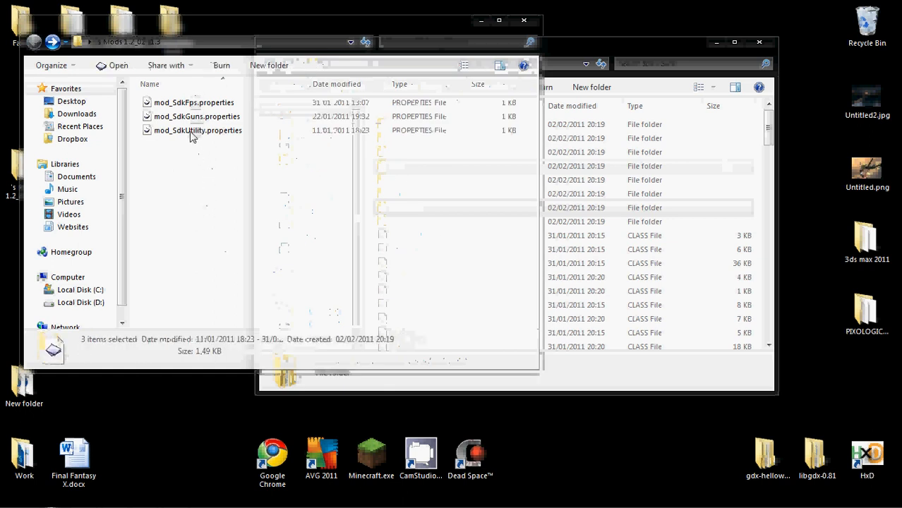
left_click_drag(185, 119, 696, 262)
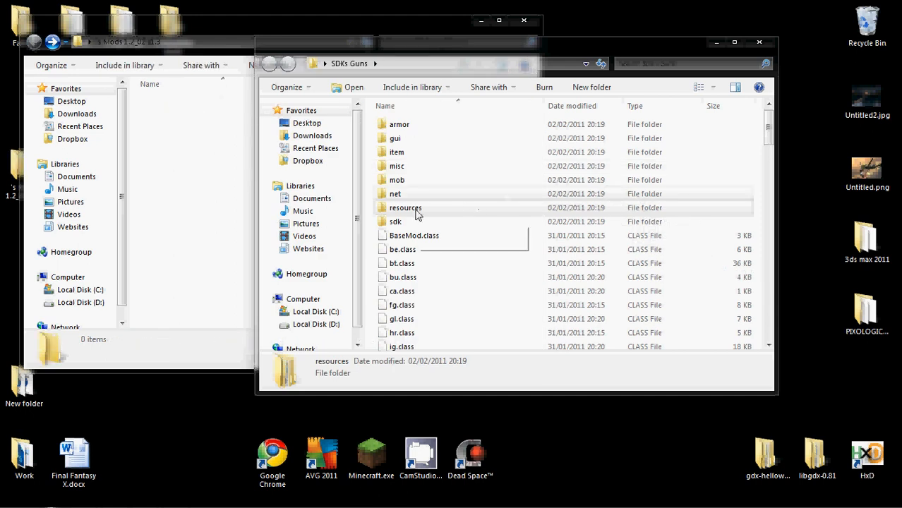
Create a folder named "move resources hee" in the emptied Mods 1.2_02 v1.3 folder
right_click(183, 158)
mouse_move(227, 328)
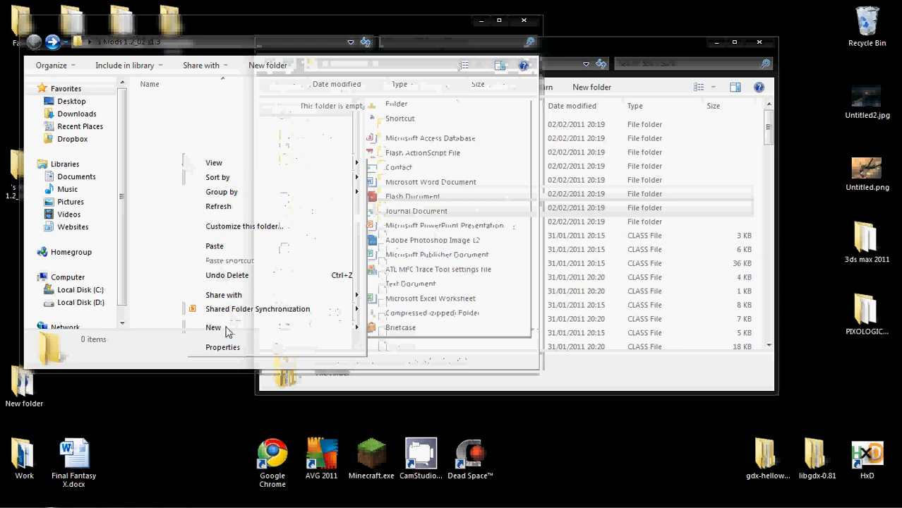
left_click(382, 99)
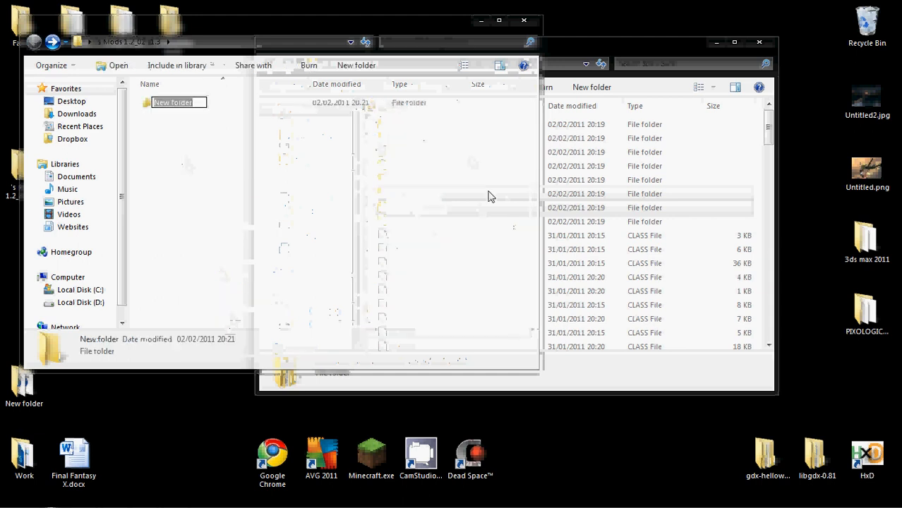
type("move resour")
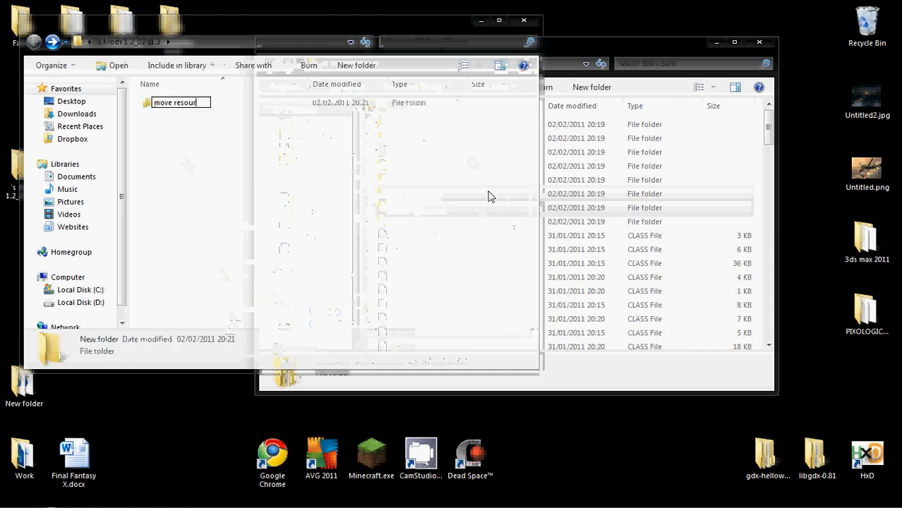
type("ces here")
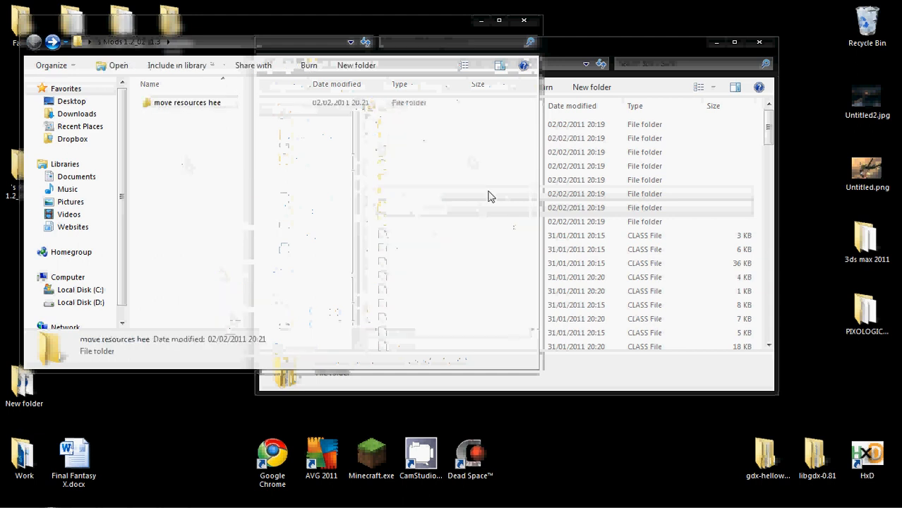
key("Return")
Move the sdk subfolder from the resources folder of SDKs Guns into the new folder
double_click(201, 103)
right_click(240, 201)
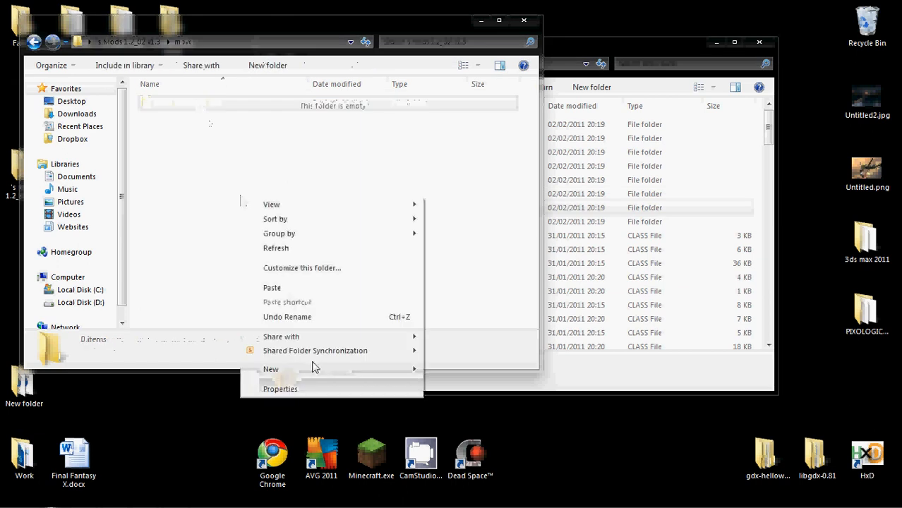
left_click(662, 277)
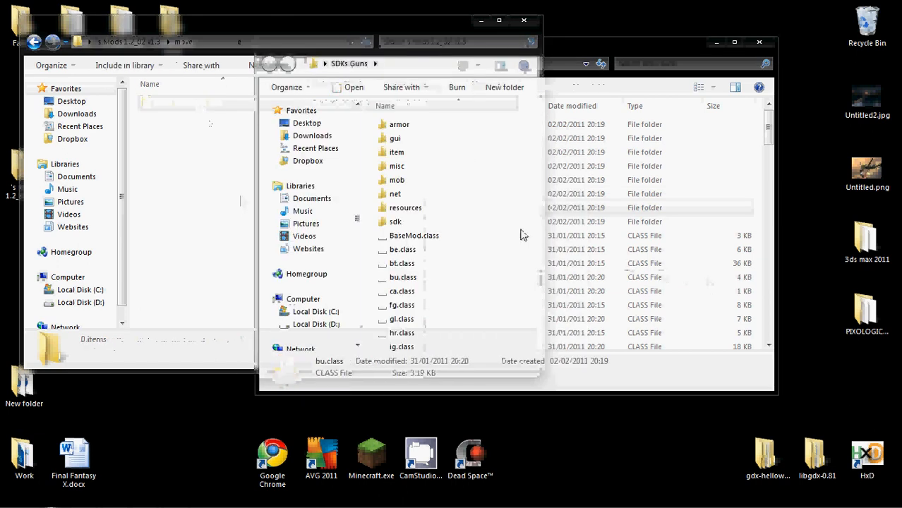
double_click(489, 207)
left_click_drag(424, 128, 173, 205)
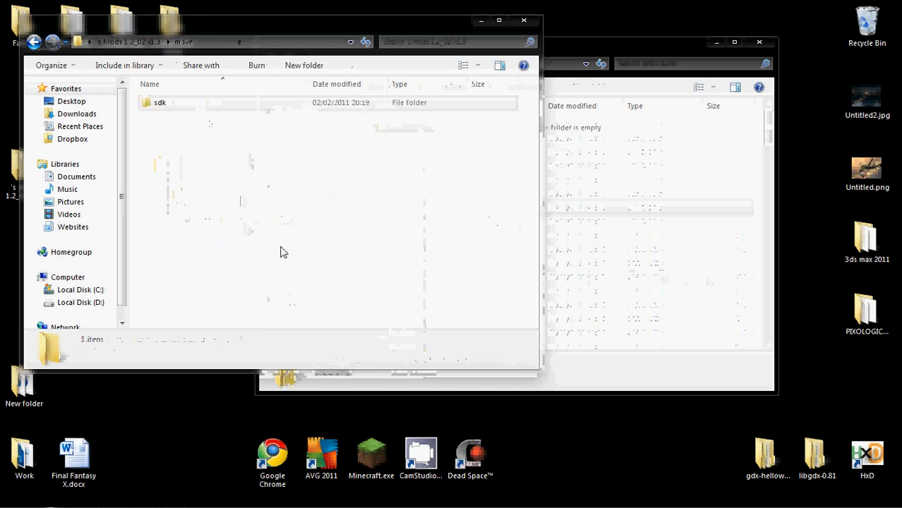
Rename the folder now holding the sdk subfolder as resources
left_click(197, 105)
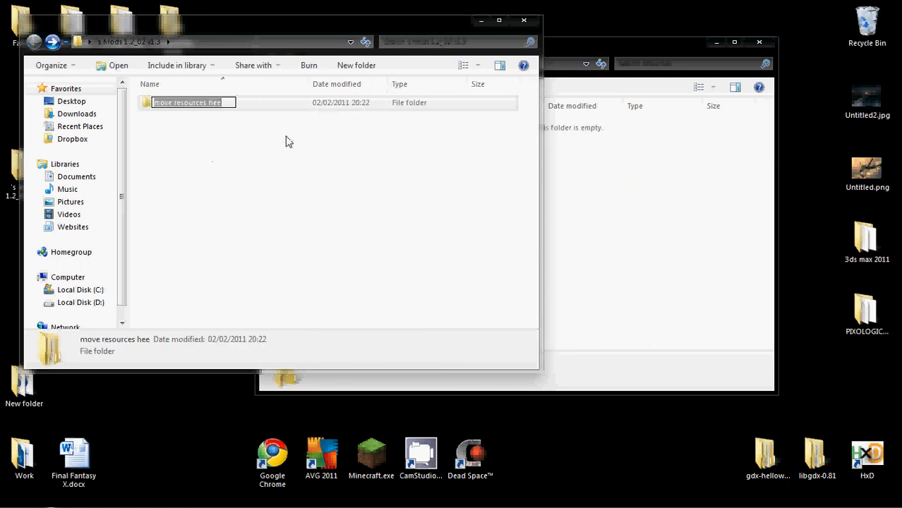
type("resour")
key("Return")
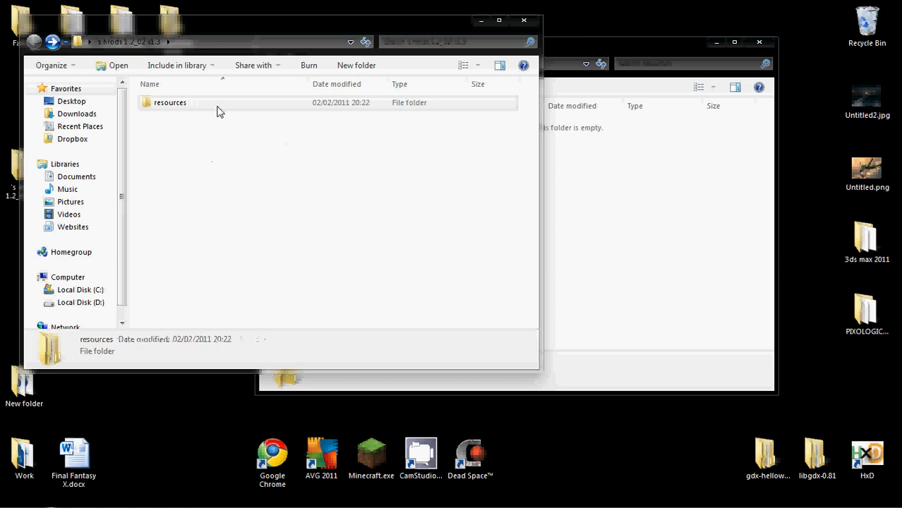
Move the renamed resources folder with its sdk subfolder from the extracted mods folder into SDKs Guns, merging with the existing resources folder
left_click(593, 166)
key("BackSpace")
left_click_drag(153, 103, 459, 267)
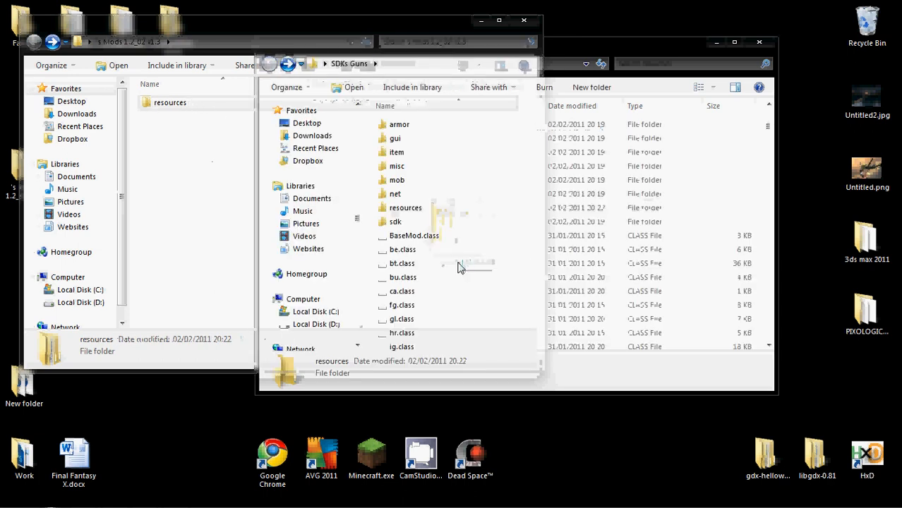
left_click(173, 160)
double_click(162, 104)
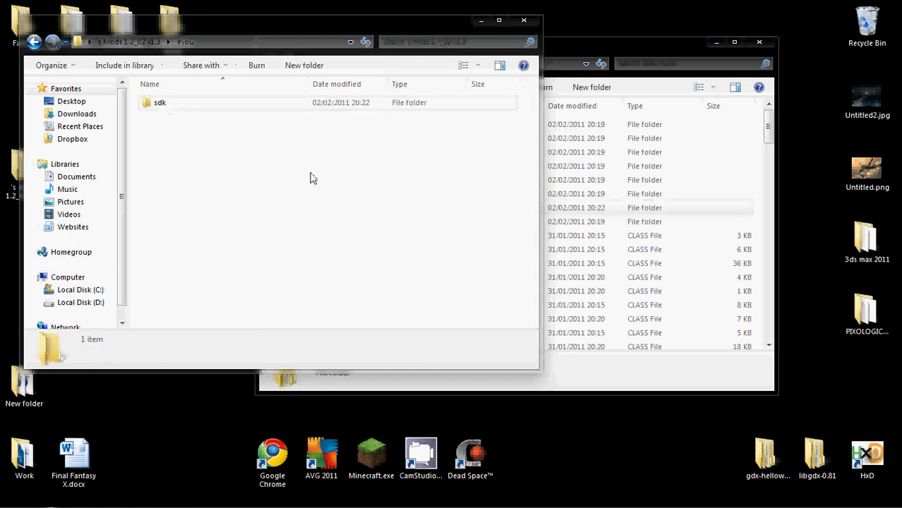
key("BackSpace")
left_click_drag(155, 105, 617, 271)
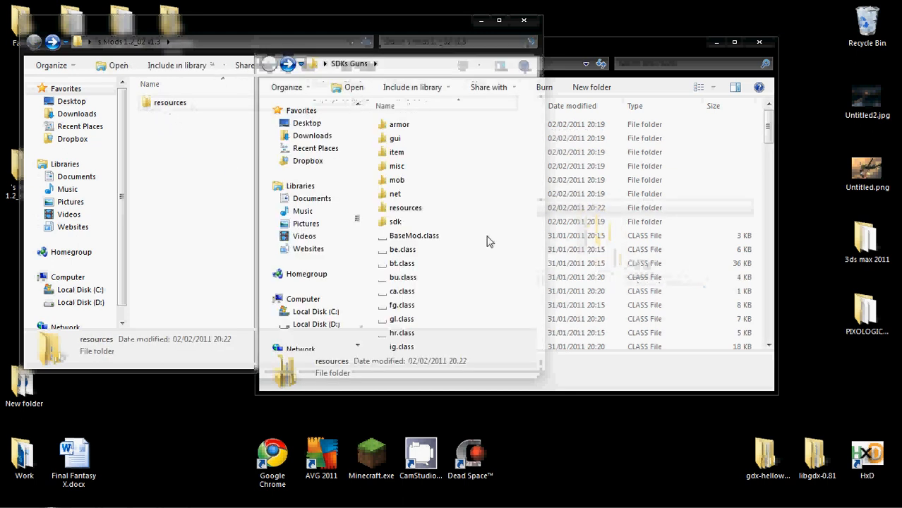
Check the contents of the sdk subfolder inside the resources folder of SDKs Guns and return to the SDKs Guns folder
double_click(446, 210)
double_click(416, 127)
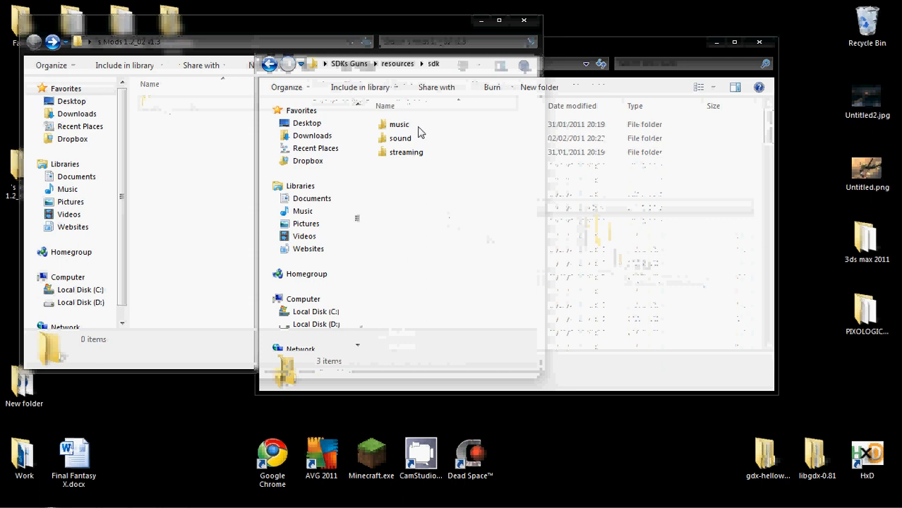
key("BackSpace")
key("BackSpace")
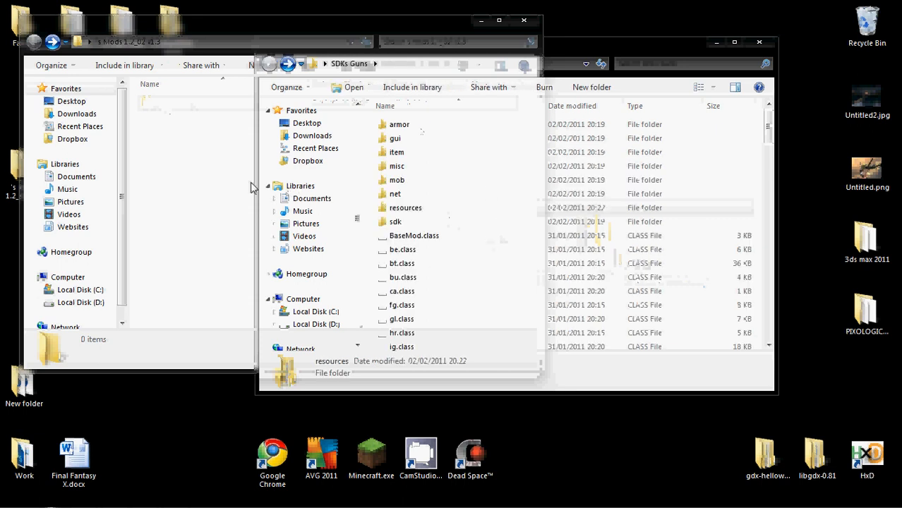
Close the extracted mods folder window and delete the empty Mods 1.2_02 v1.3 folder from the desktop
left_click(231, 186)
key("BackSpace")
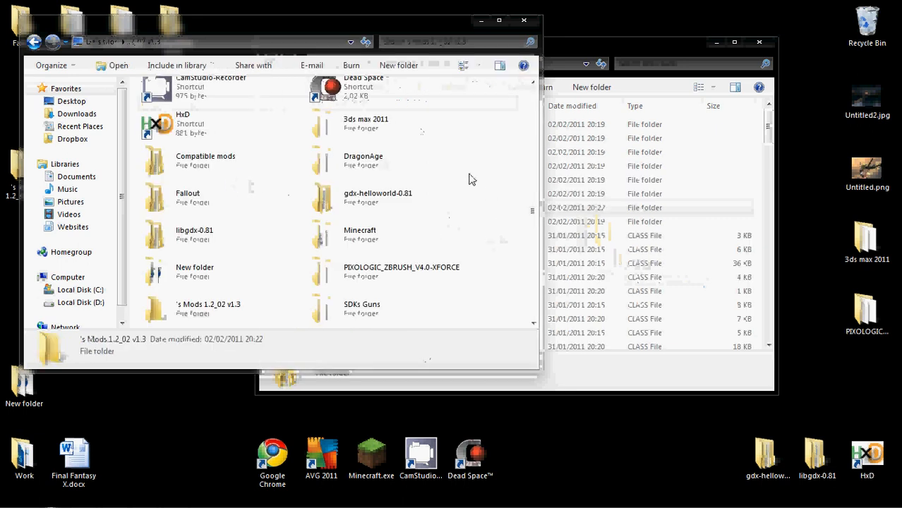
left_click(523, 20)
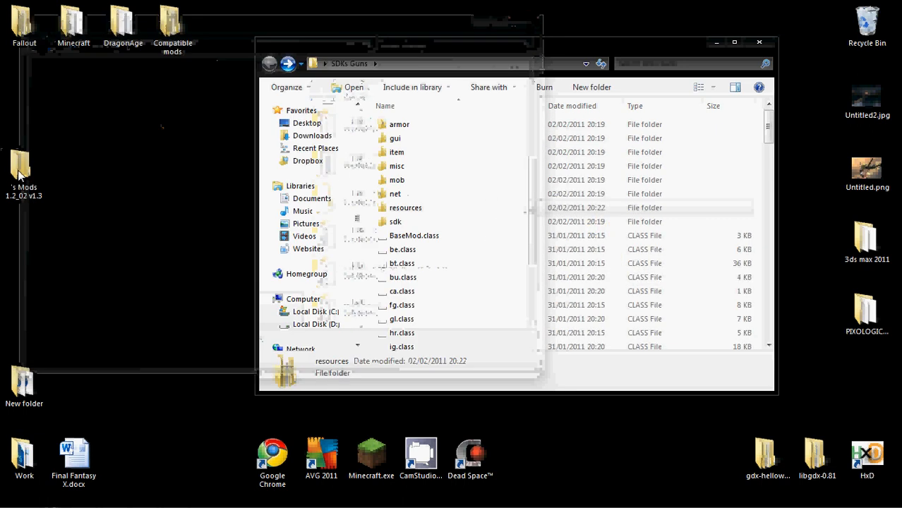
key("Delete")
key("Return")
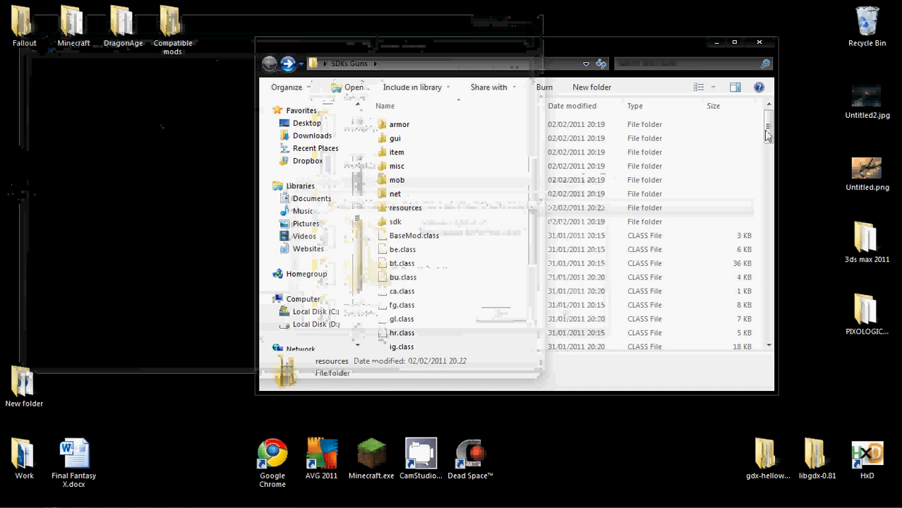
Look through the full file list of the SDKs Guns folder and move its window clear of the desktop folder
left_click_drag(768, 136, 768, 333)
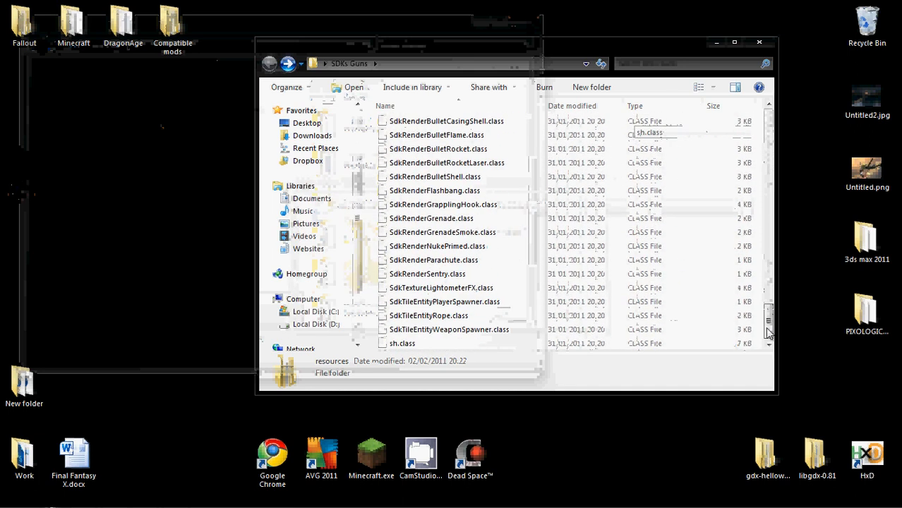
left_click(562, 313)
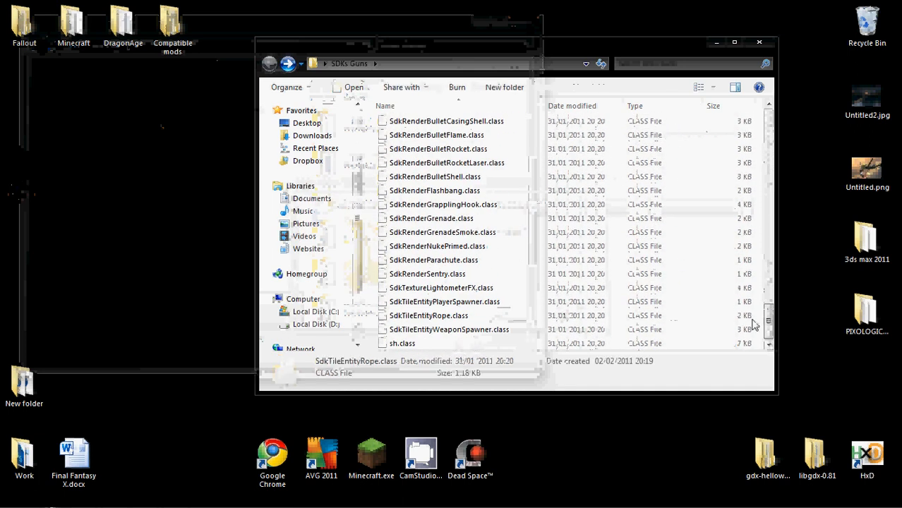
left_click_drag(768, 324, 730, 68)
left_click_drag(769, 319, 462, 41)
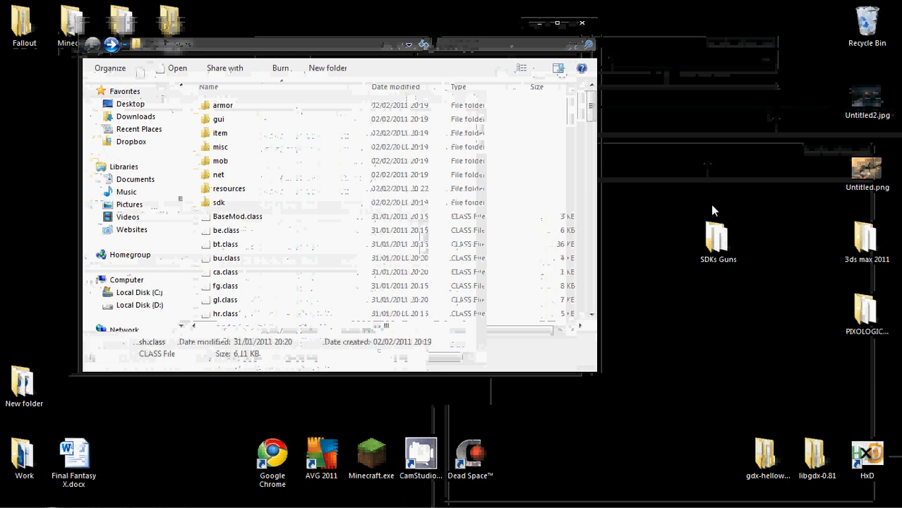
Compress all the files and folders inside the SDKs Guns folder into SDKs Guns.zip with 7-Zip
right_click(720, 266)
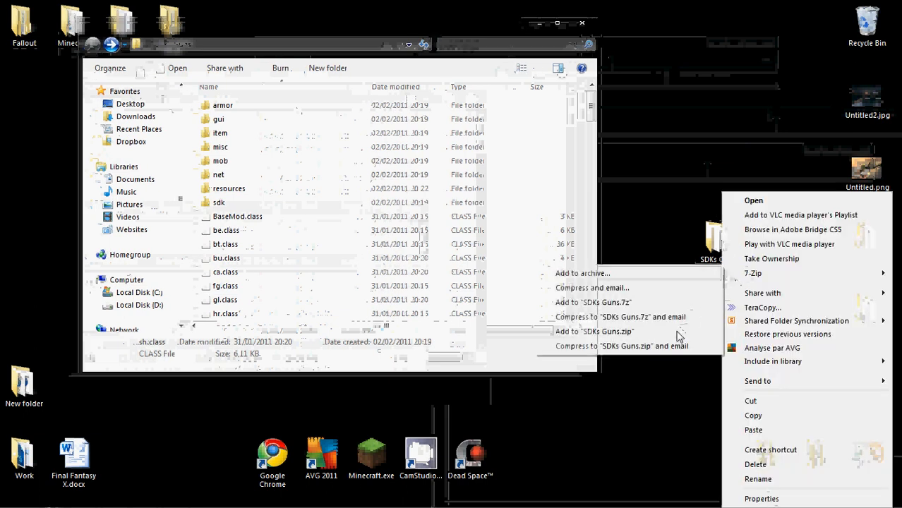
left_click(497, 188)
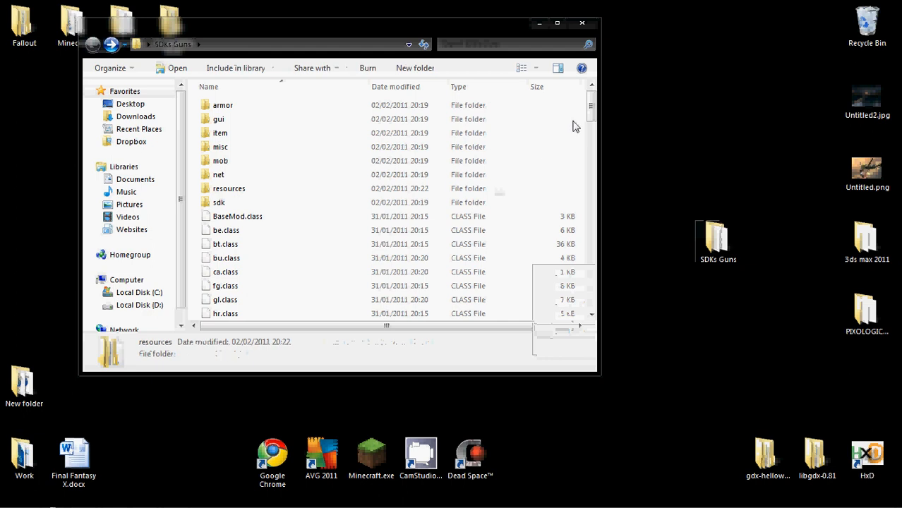
left_click(432, 113)
left_click_drag(585, 106, 577, 305)
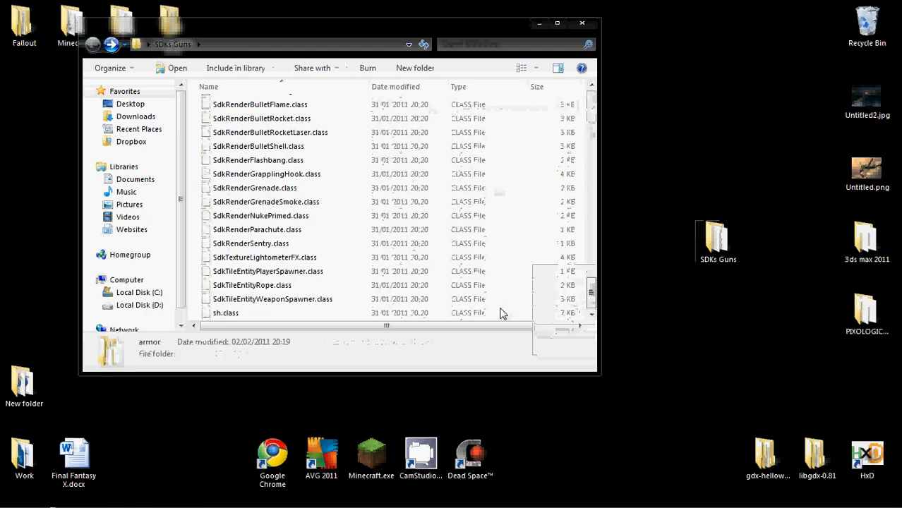
key("ctrl+a")
right_click(284, 199)
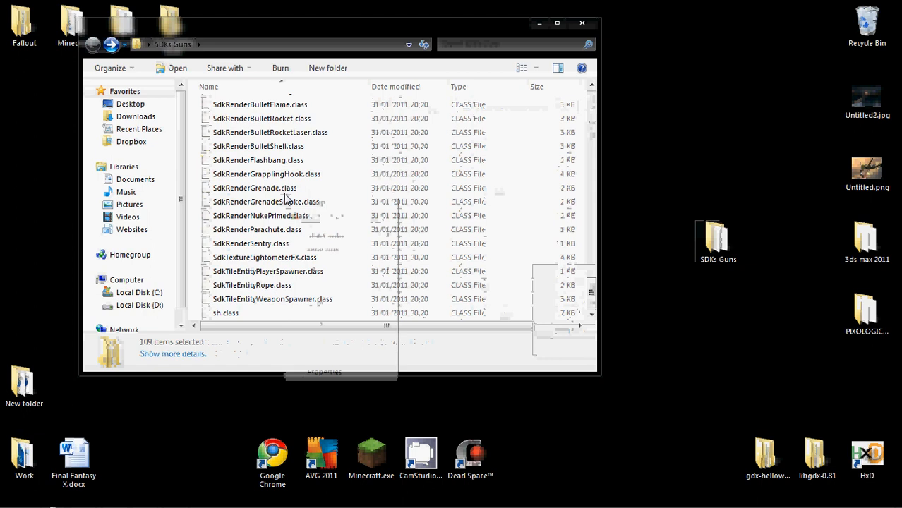
mouse_move(311, 204)
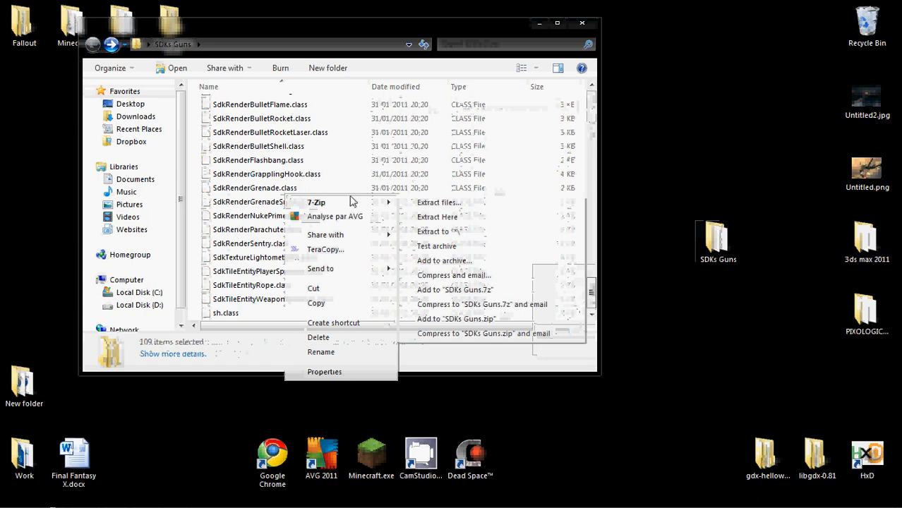
left_click(526, 318)
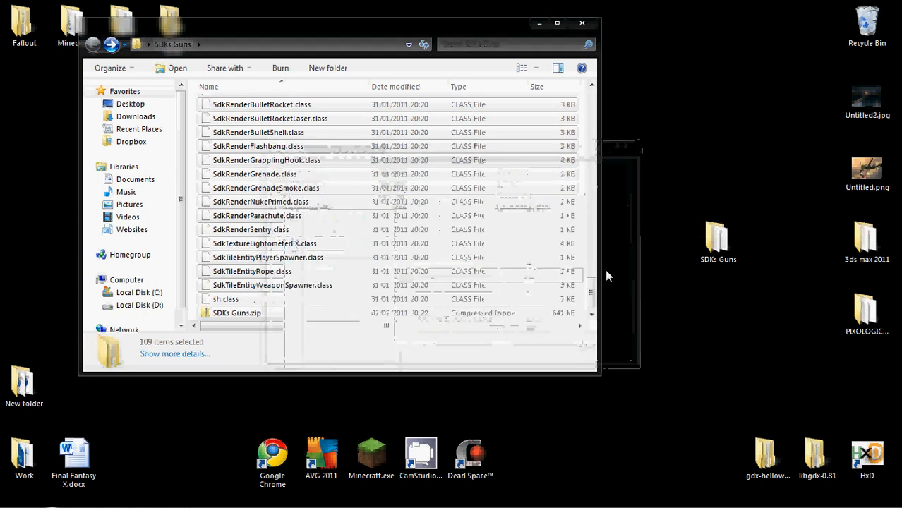
Move SDKs Guns.zip out to the desktop and delete the original SDKs Guns folder
left_click(583, 295)
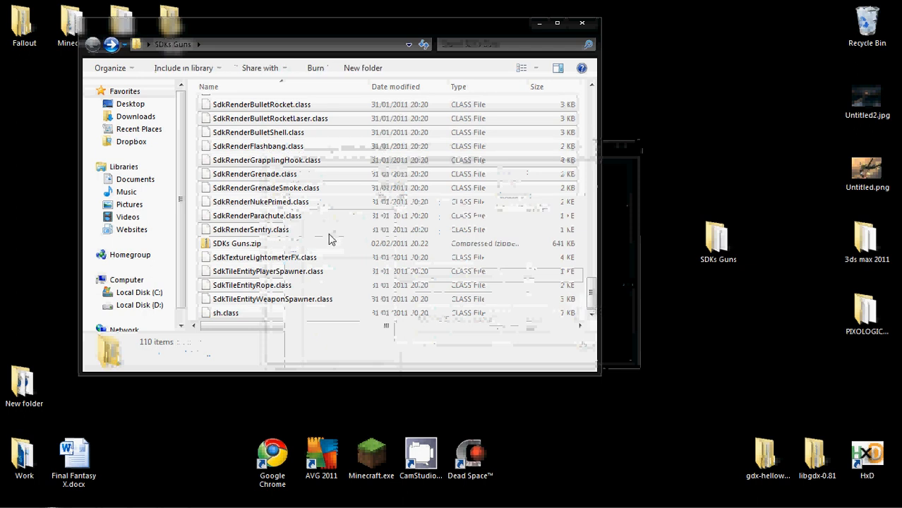
left_click_drag(230, 243, 675, 345)
left_click(580, 21)
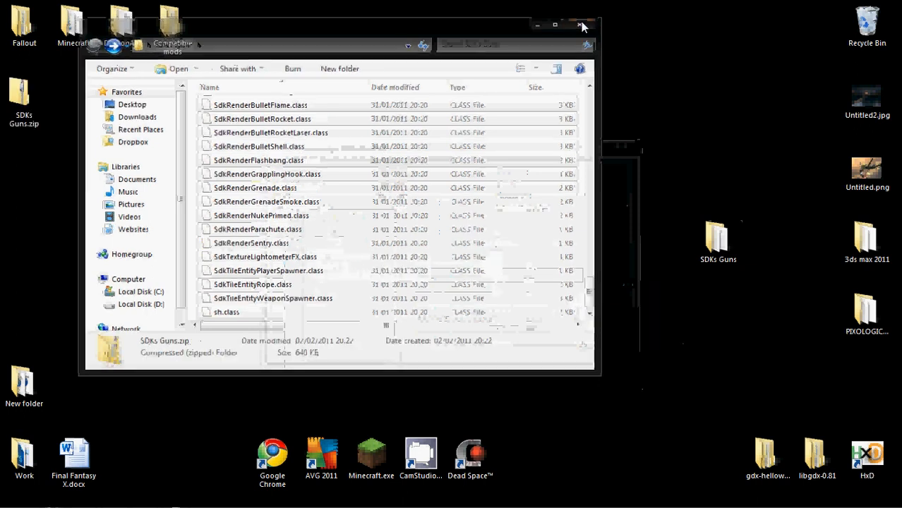
key("Delete")
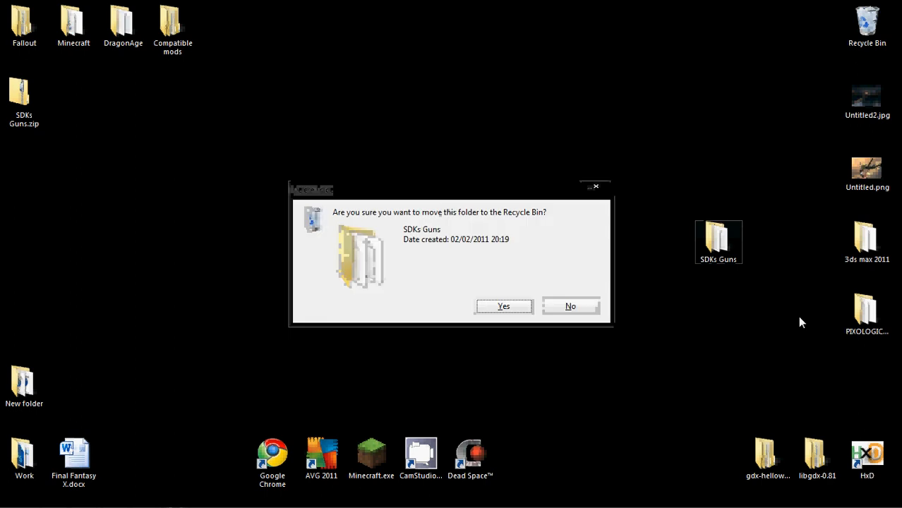
key("Return")
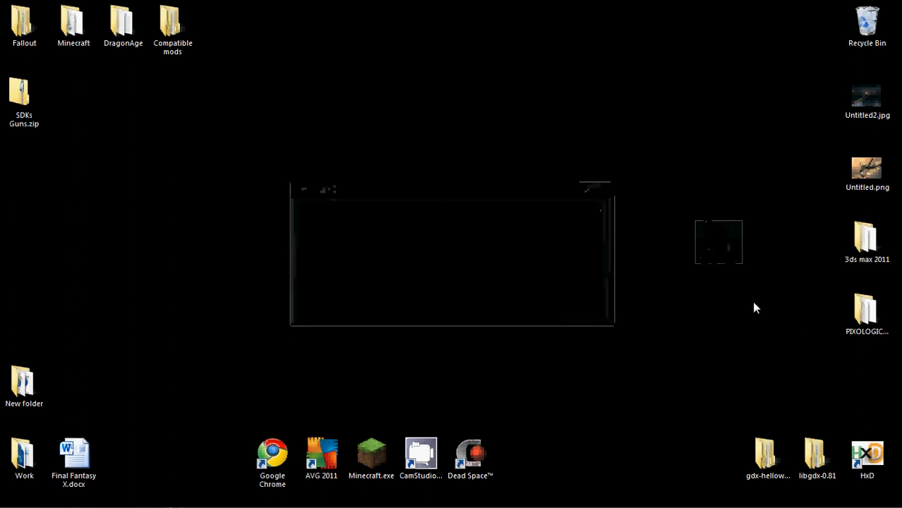
Open SDKs Guns.zip and look through the mod folders and class files it contains
double_click(21, 86)
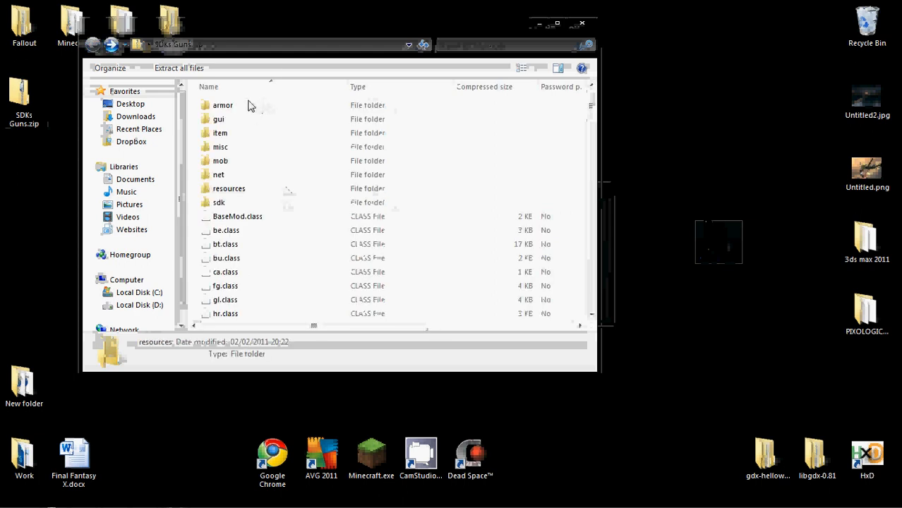
left_click(274, 275)
left_click_drag(591, 106, 591, 133)
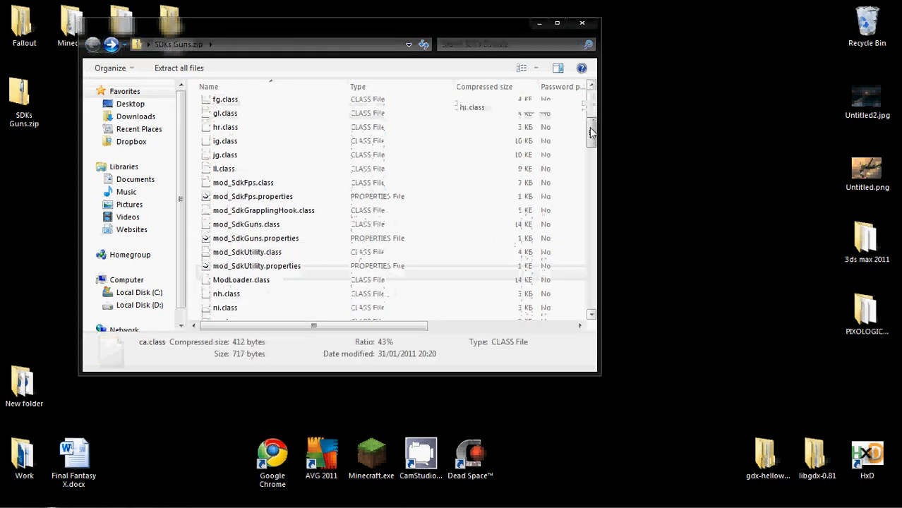
Look over the SdkFps, SdkGuns and SdkUtility properties files in the archive and close its window
left_click(296, 267)
left_click(284, 240)
left_click(293, 200)
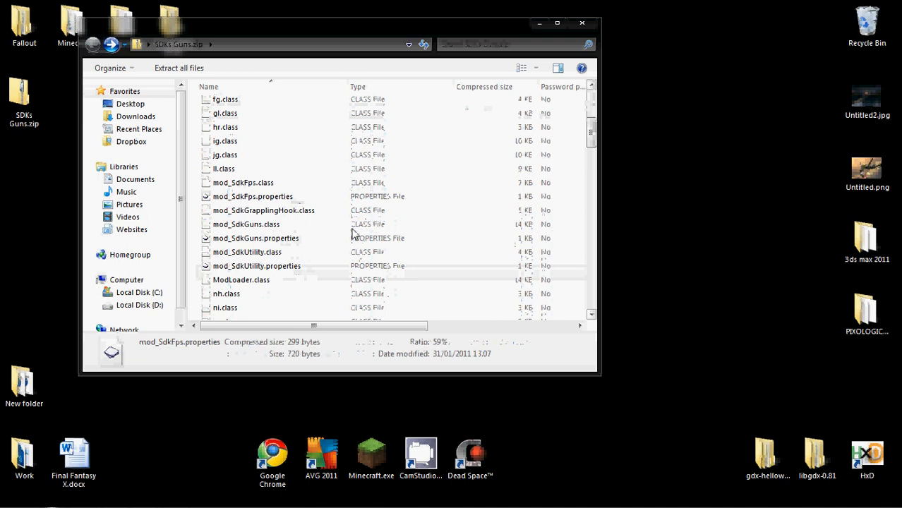
left_click(579, 22)
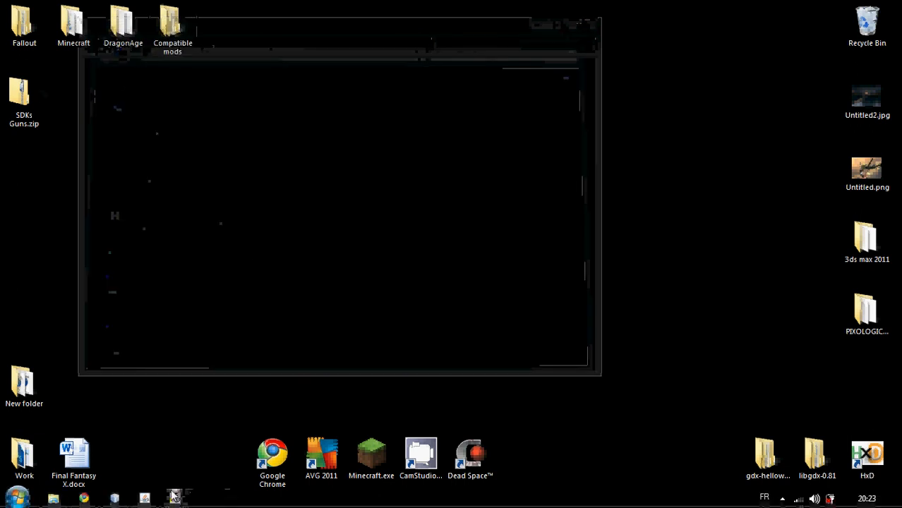
Switch to TFCs Mod Manager and add SDKs Guns.zip from the desktop to the mod list
left_click(174, 498)
left_click_drag(377, 86, 443, 34)
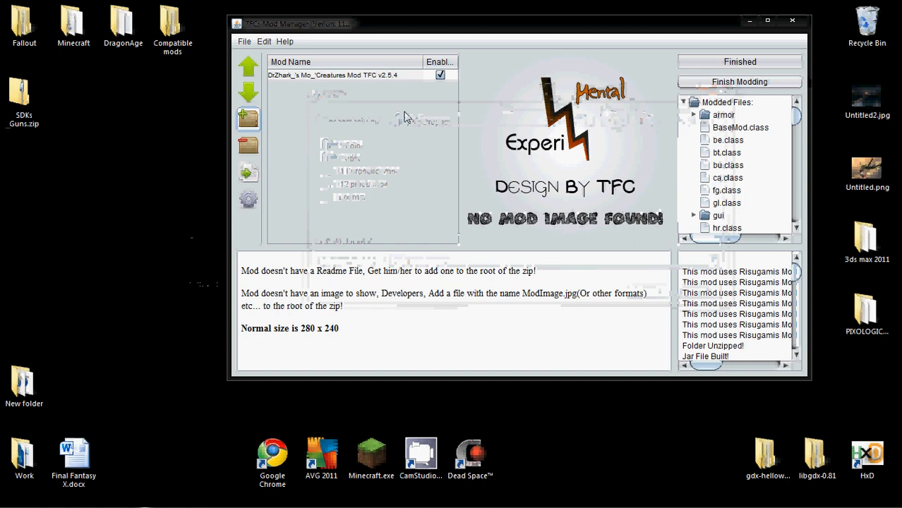
left_click_drag(314, 88, 314, 88)
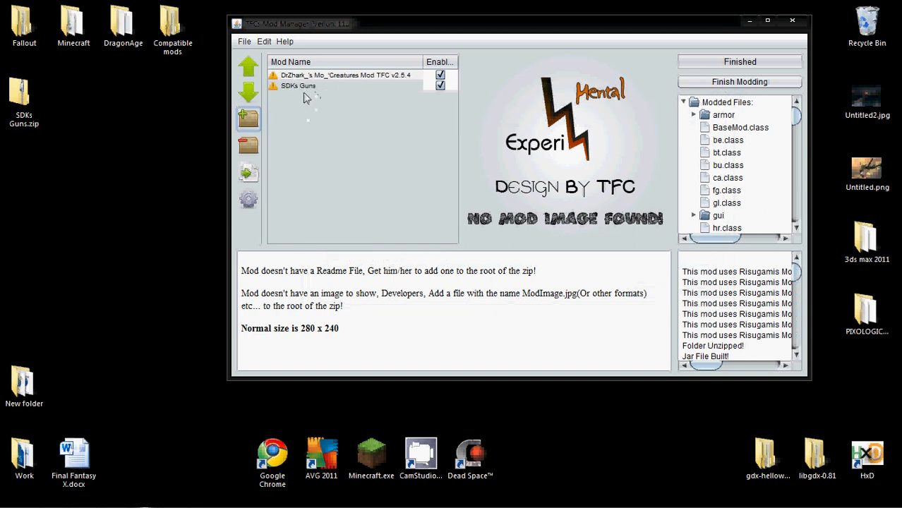
Inspect the class conflict warnings and the details of the SDKs Guns and Mo'Creatures mods
left_click(291, 85)
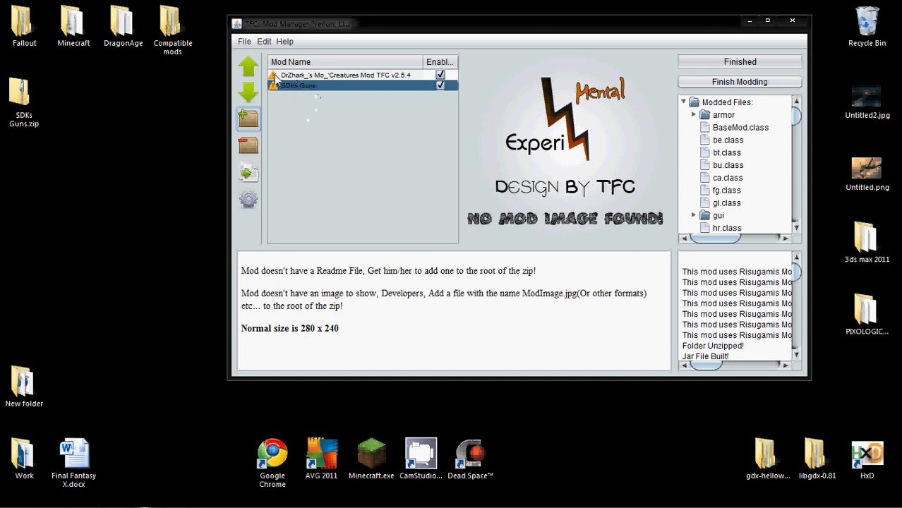
mouse_move(299, 77)
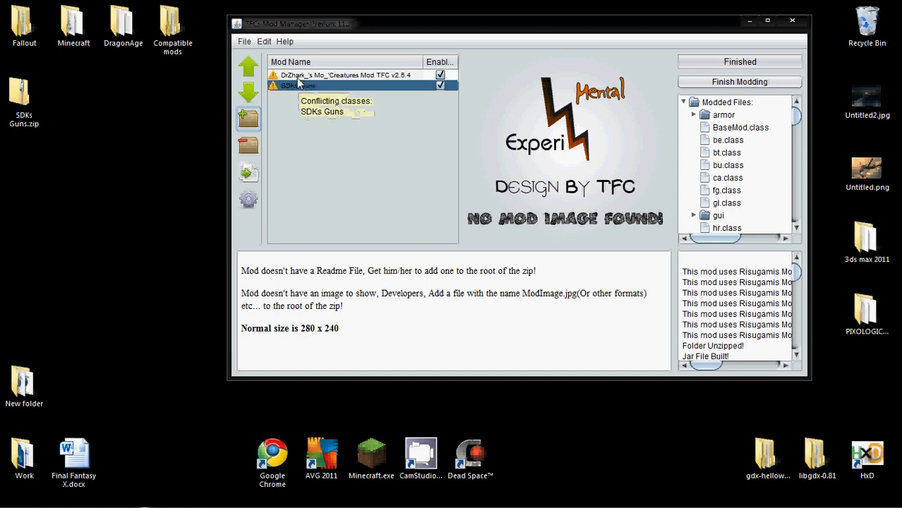
left_click(333, 74)
left_click(328, 86)
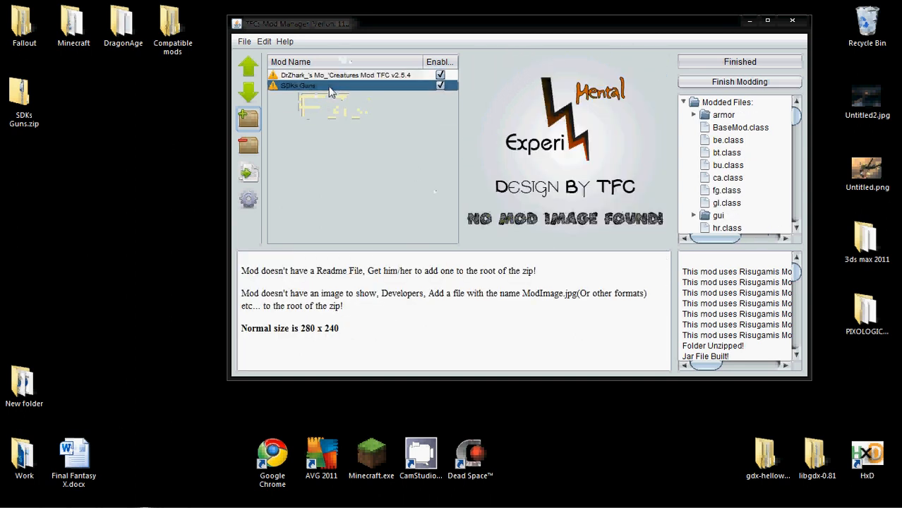
left_click(330, 76)
left_click(329, 85)
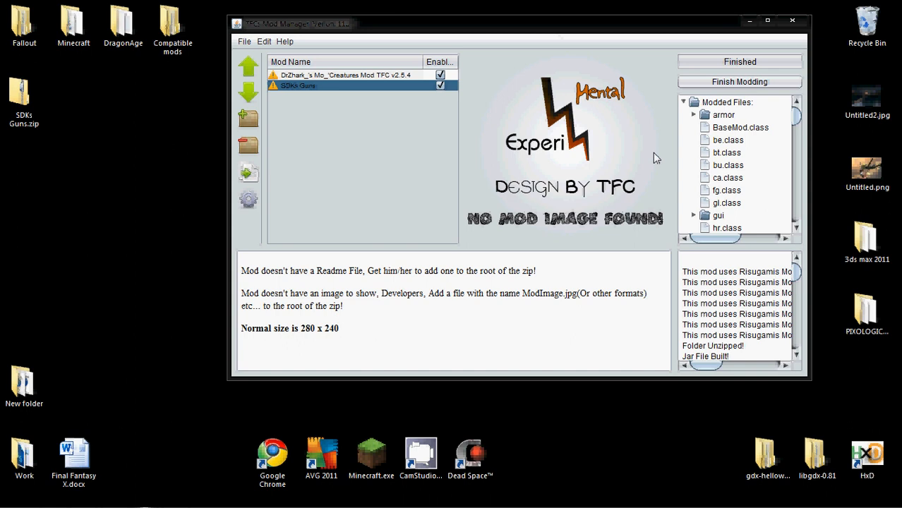
left_click(309, 74)
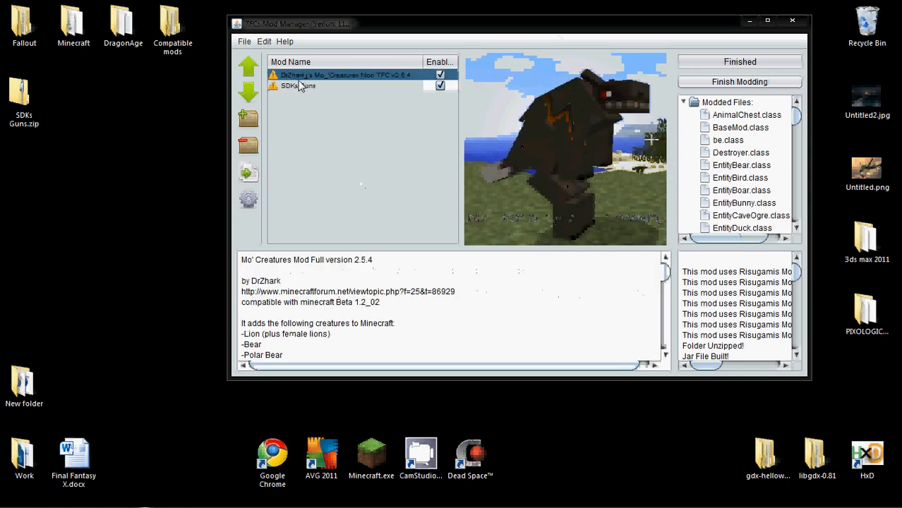
Add MineColony0.32.zip from the Compatible mods folder on the desktop to the mod list
double_click(173, 21)
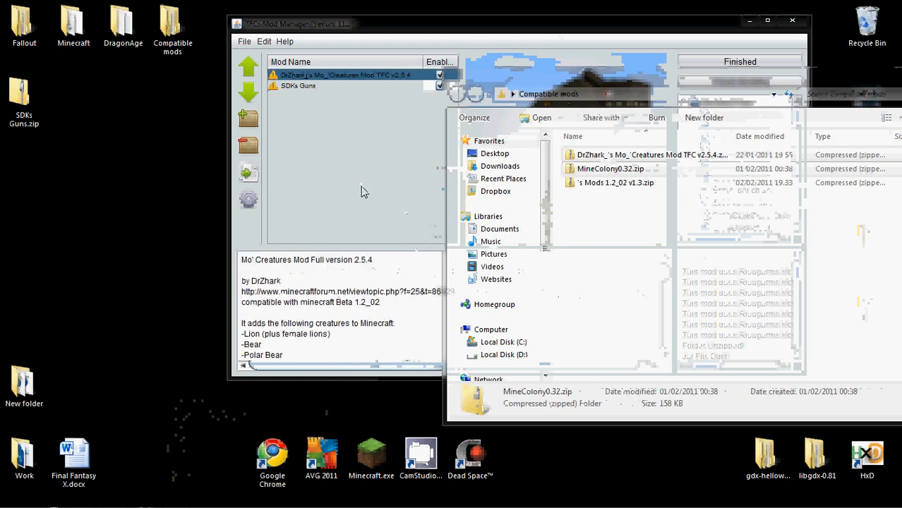
left_click_drag(611, 169, 362, 187)
left_click(347, 101)
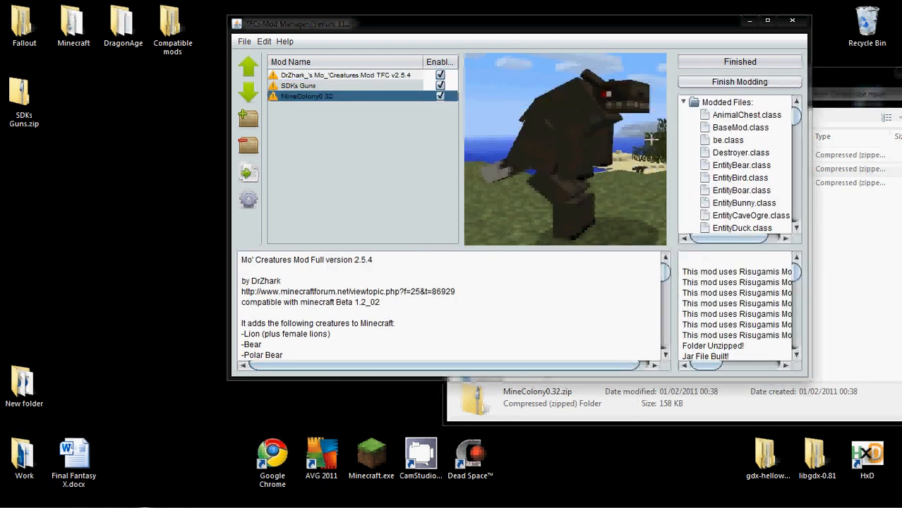
left_click(870, 326)
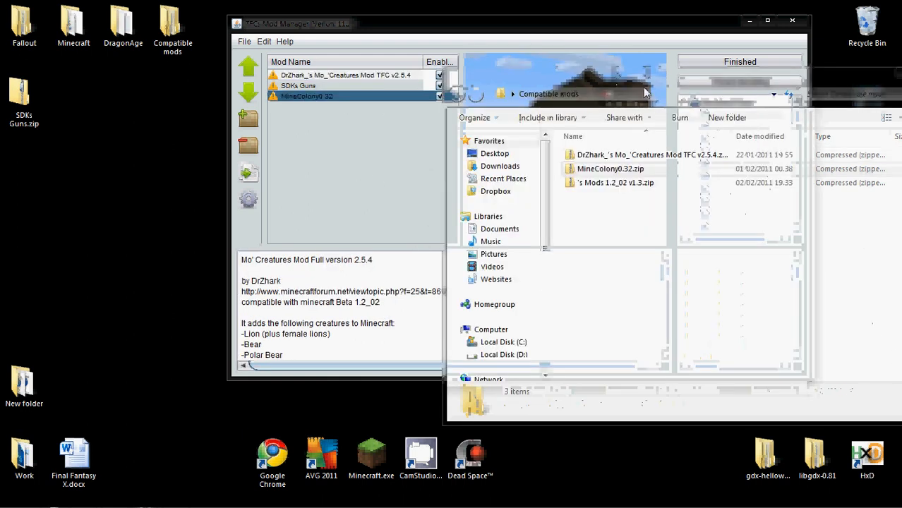
left_click_drag(600, 73, 242, 124)
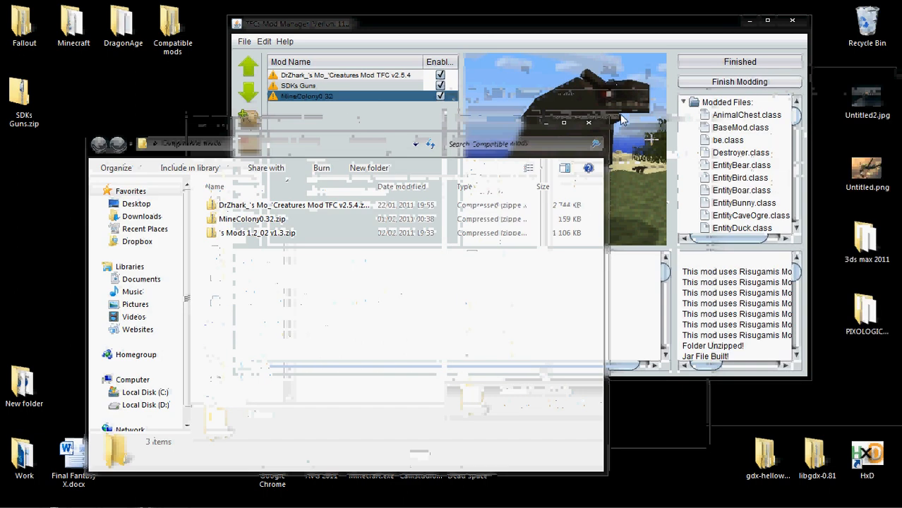
Check the entries in the mod list and disable the MineColony0.32 mod
left_click(344, 84)
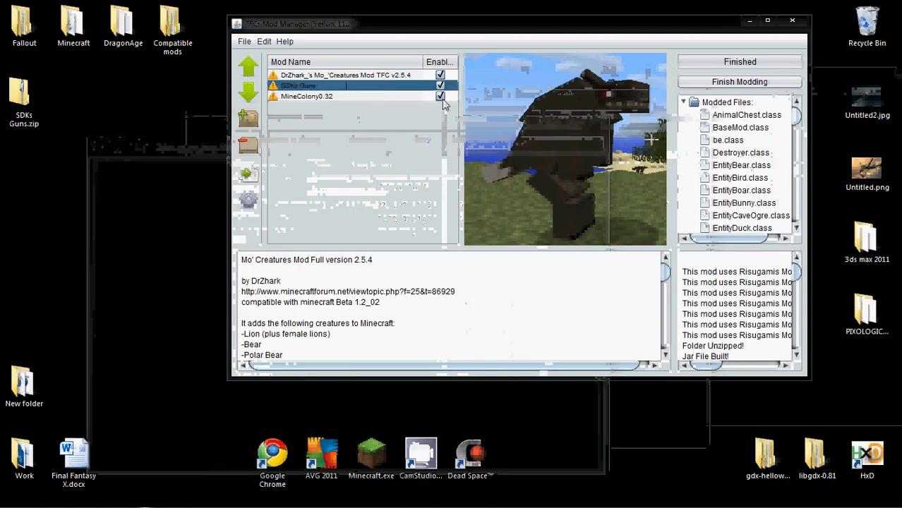
left_click(350, 94)
left_click(347, 75)
left_click(358, 86)
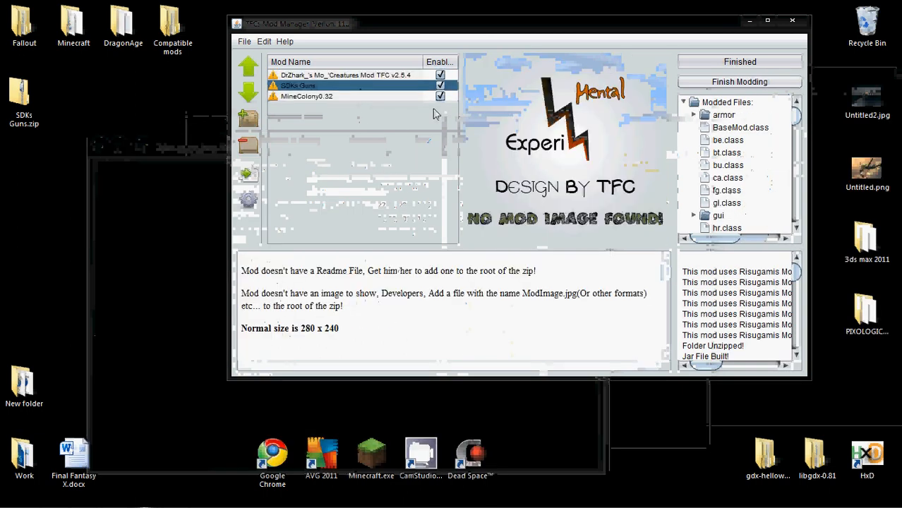
left_click(439, 96)
Review the two enabled mods, Mo'Creatures and SDKs Guns, and install them into Minecraft with Finish Modding
left_click(366, 77)
left_click(341, 84)
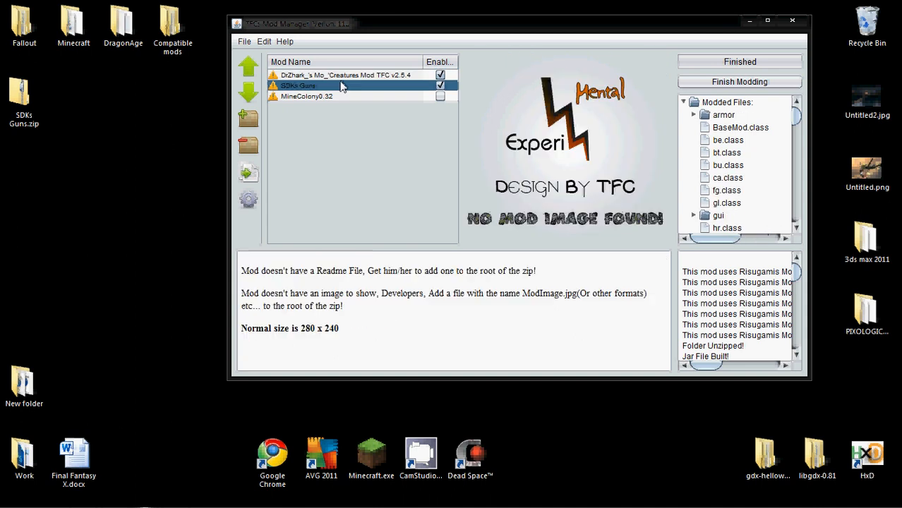
left_click(341, 75)
left_click(340, 84)
left_click(341, 75)
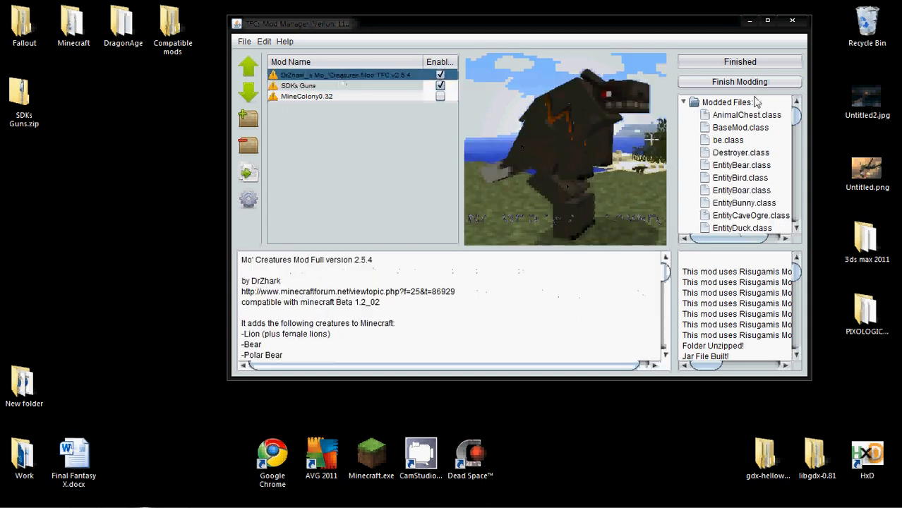
left_click(736, 83)
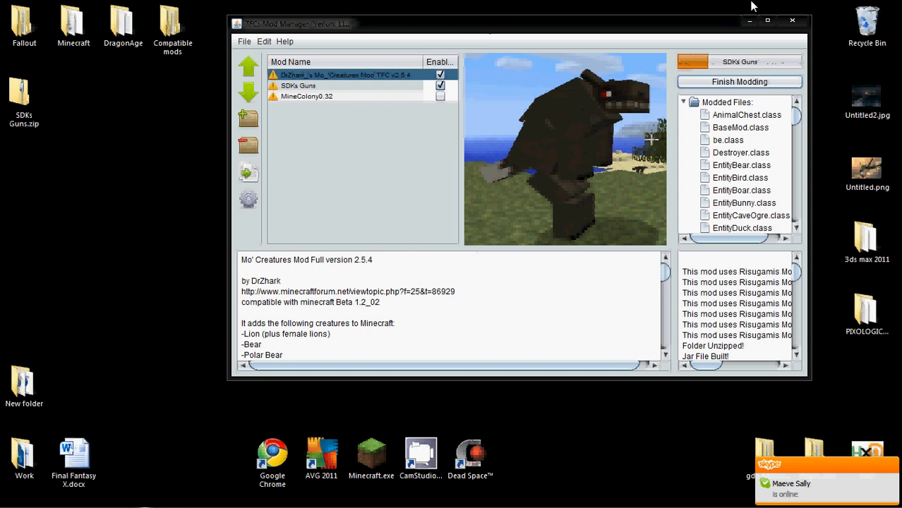
Look through the list of modded files that belong to SDKs Guns
left_click(295, 86)
left_click(796, 149)
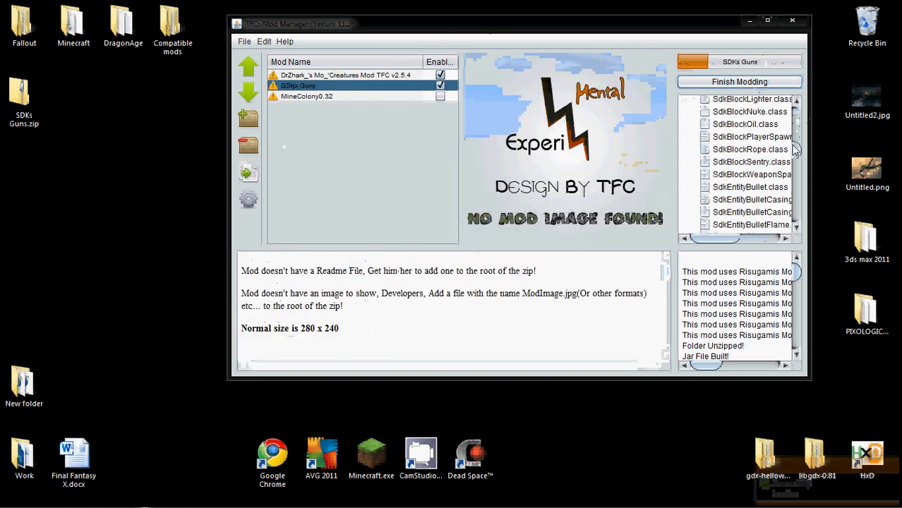
mouse_move(795, 148)
left_mouse_down()
mouse_move(796, 225)
mouse_move(795, 131)
left_mouse_up()
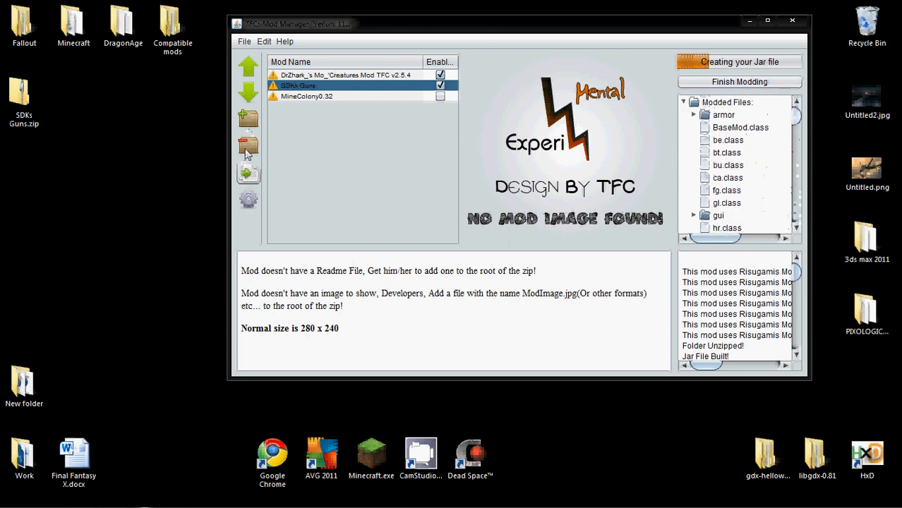
Move the mod manager window clear of the desktop icons, launch Minecraft and log in with the remembered account
left_click_drag(387, 25, 443, 32)
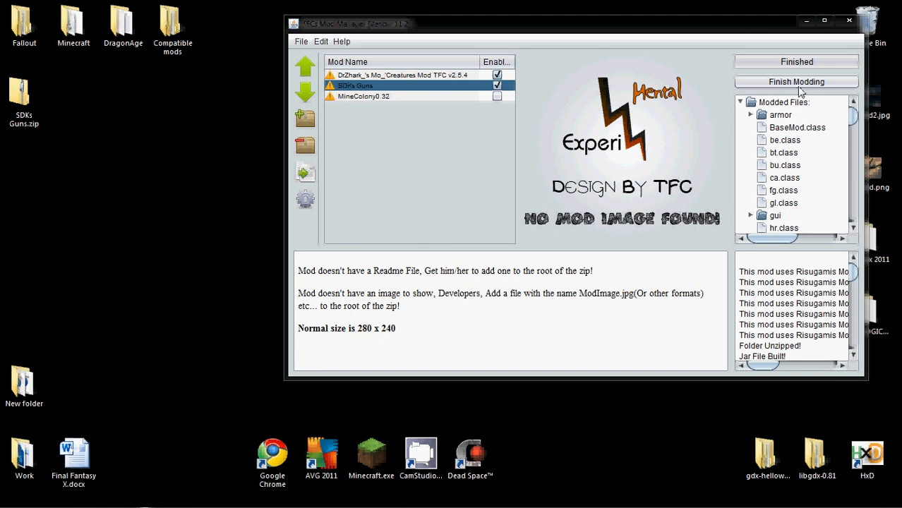
left_click(383, 450)
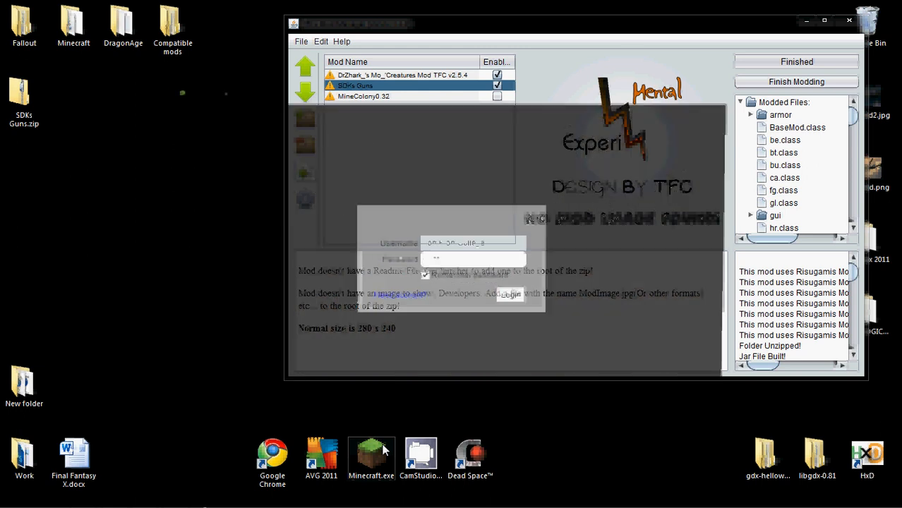
left_click(511, 299)
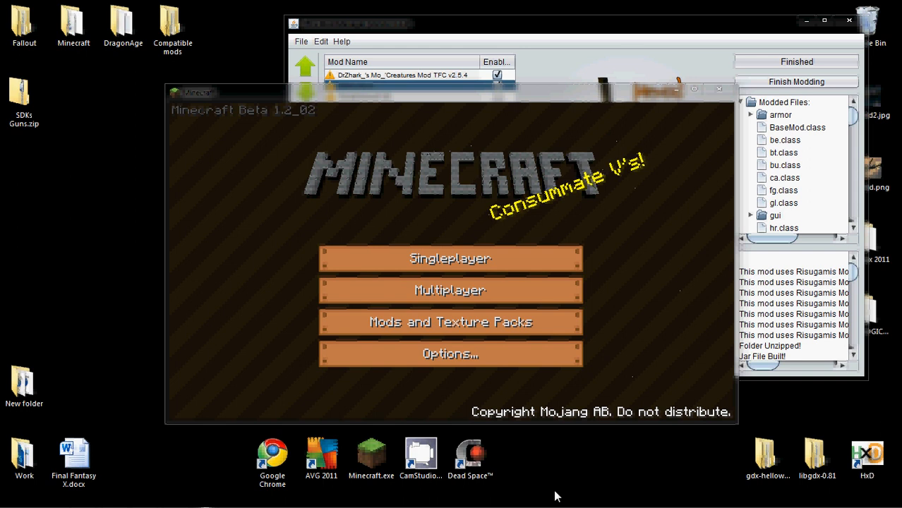
mouse_move(556, 505)
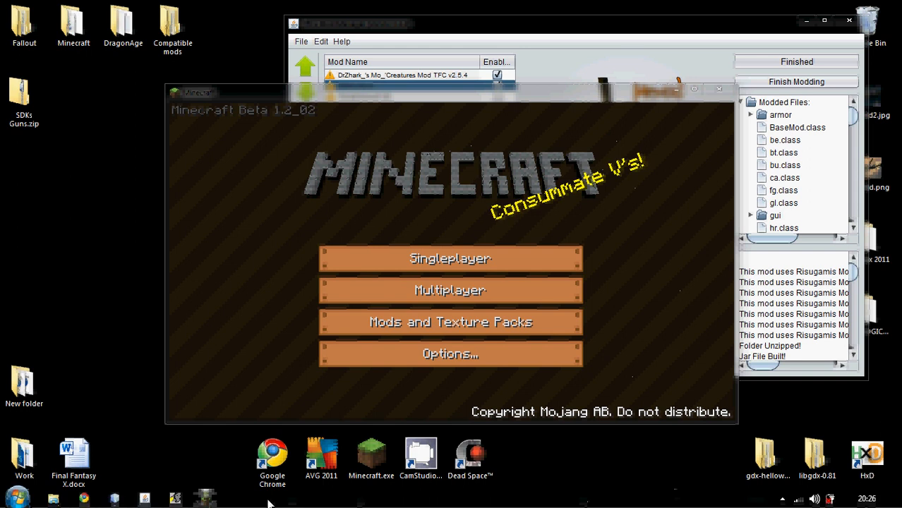
left_click(805, 292)
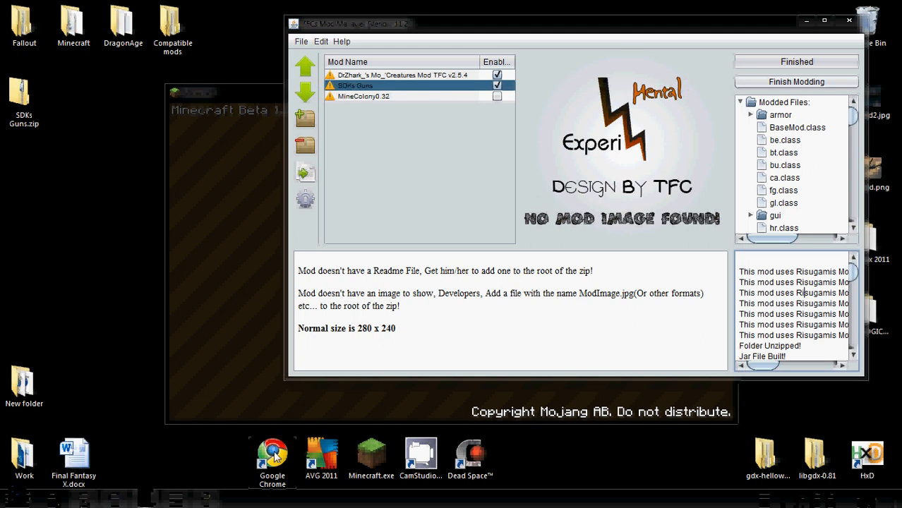
left_click(176, 498)
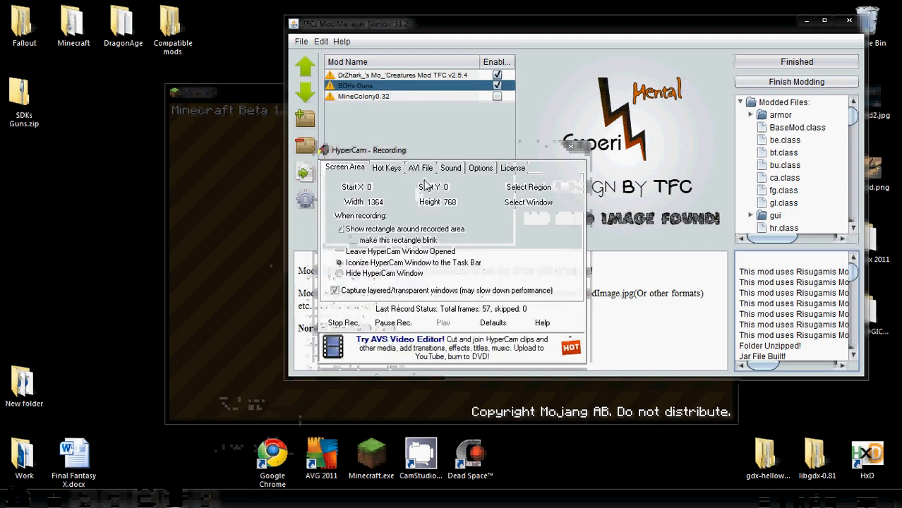